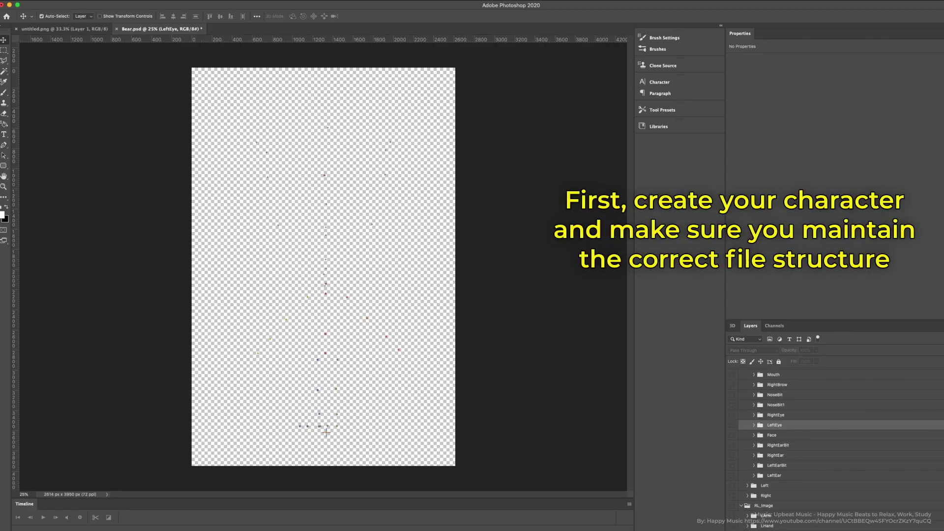
# - Make the bear's torso, head, arm, eye, nose and eyebrow layers visible in the Layers panel
pyautogui.moveTo(732, 528); pyautogui.dragTo(733, 427)
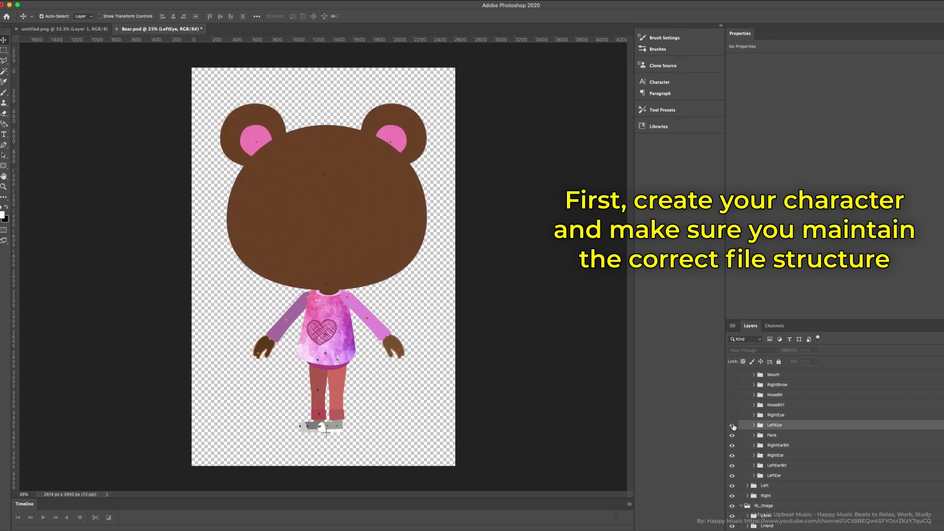
pyautogui.moveTo(733, 427); pyautogui.dragTo(732, 374)
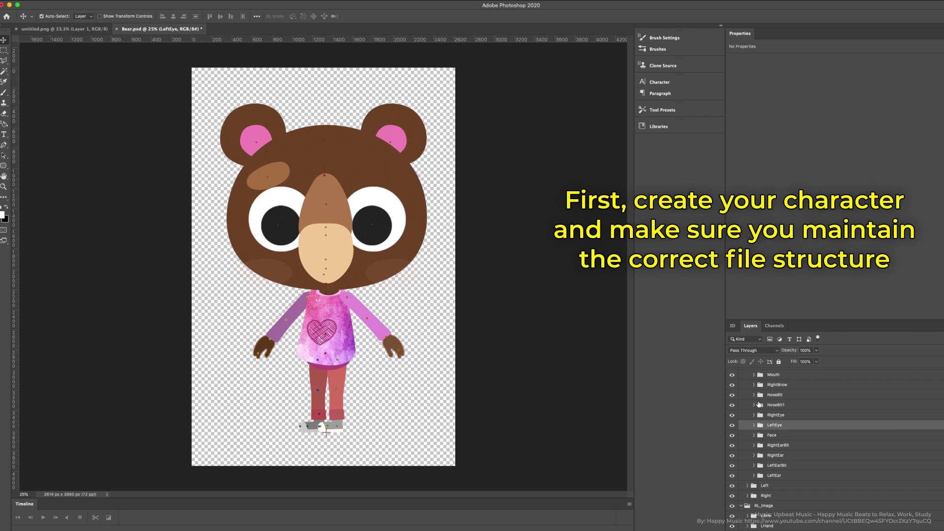
pyautogui.scroll(3, 782, 444)
pyautogui.click(732, 426)
pyautogui.moveTo(732, 409); pyautogui.dragTo(732, 385)
pyautogui.scroll(3, 807, 470)
pyautogui.scroll(-2, 807, 470)
pyautogui.scroll(-1, 808, 471)
pyautogui.scroll(-2, 807, 471)
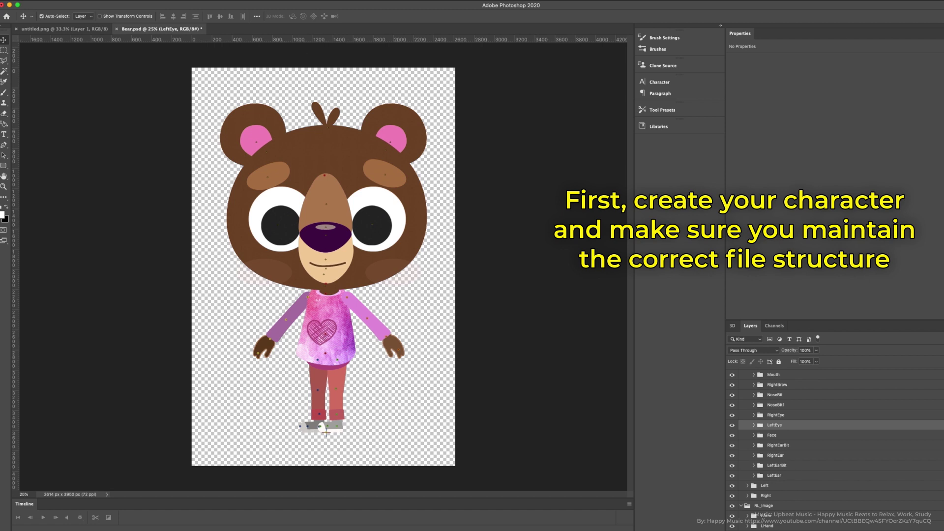
# - Save over the existing Bear.psd with Maximize Compatibility enabled
pyautogui.click(78, 84)
pyautogui.click(440, 130)
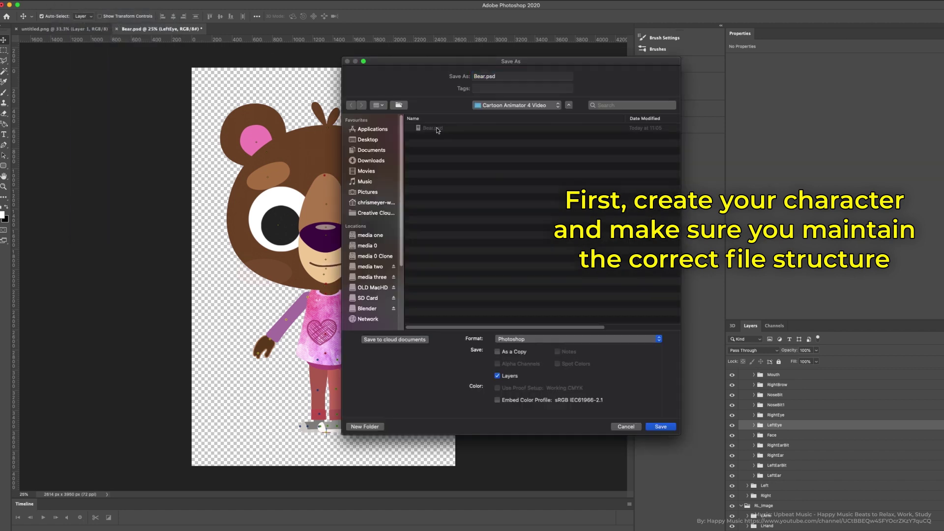
pyautogui.click(661, 427)
pyautogui.click(588, 120)
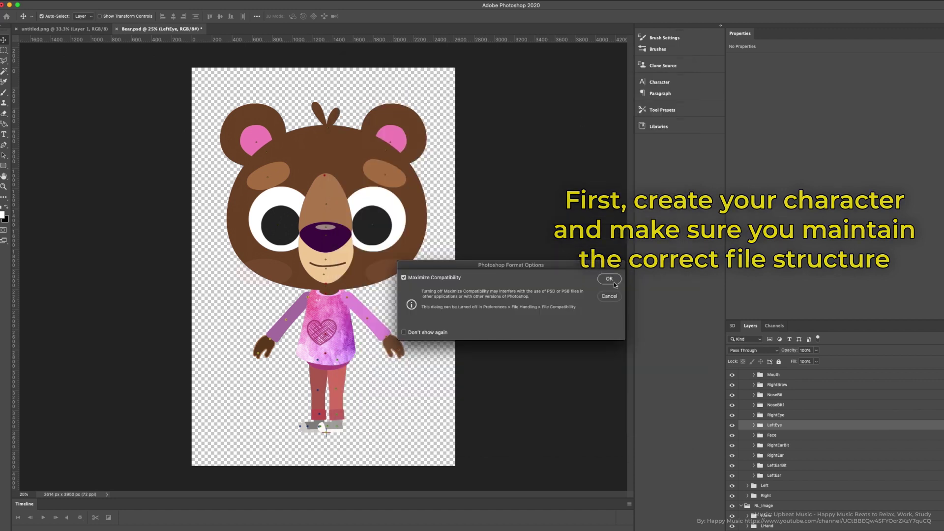
pyautogui.click(615, 282)
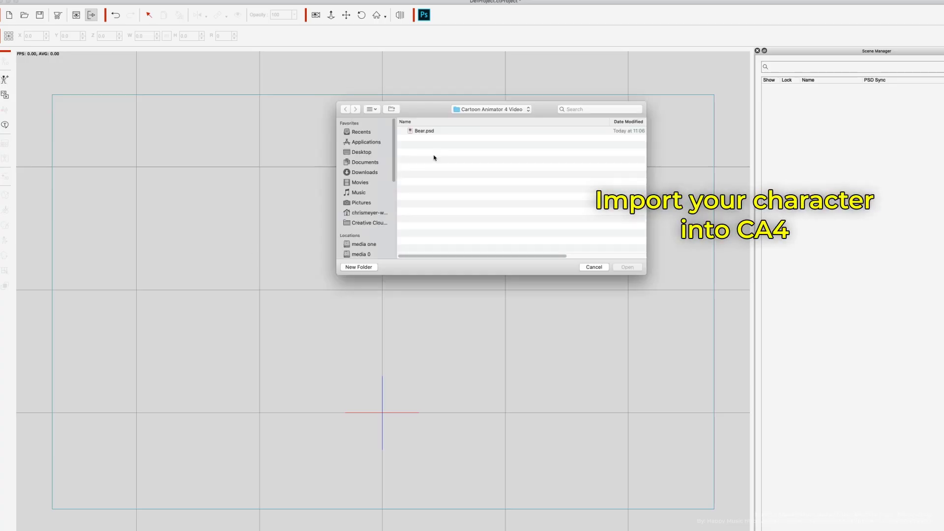
# - Import Bear.psd from the Cartoon Animator 4 Video folder as a character
pyautogui.click(430, 131)
pyautogui.click(627, 267)
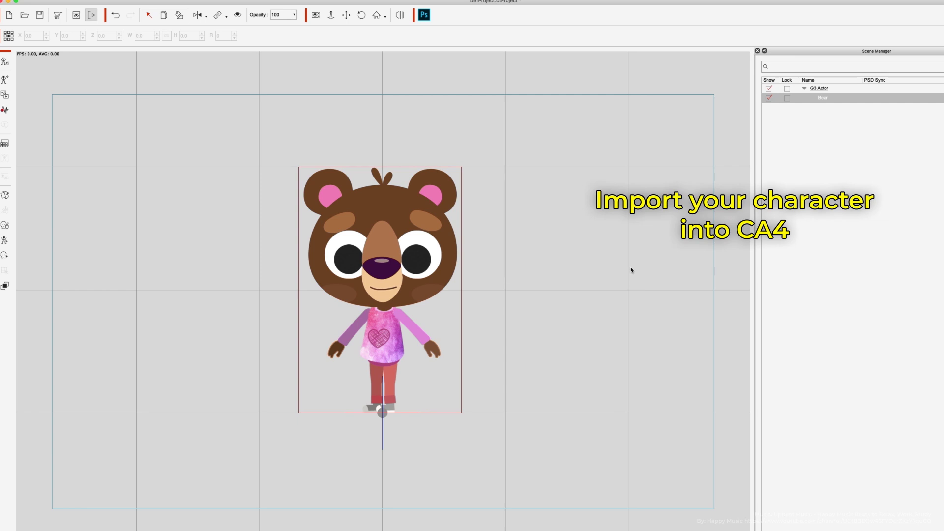
# - Enter Composer mode and preview the bear's head turning in 360 Head Creator
pyautogui.click(4, 68)
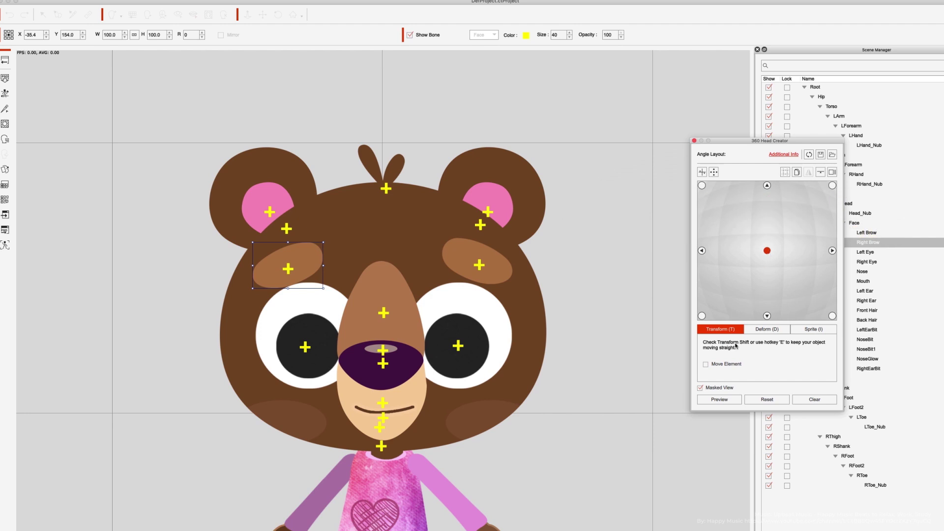
pyautogui.click(719, 399)
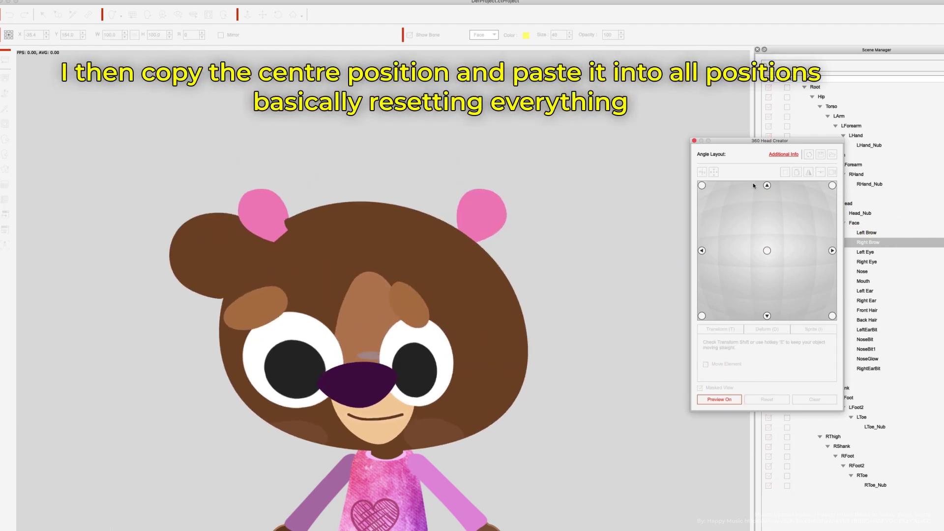
pyautogui.click(767, 252)
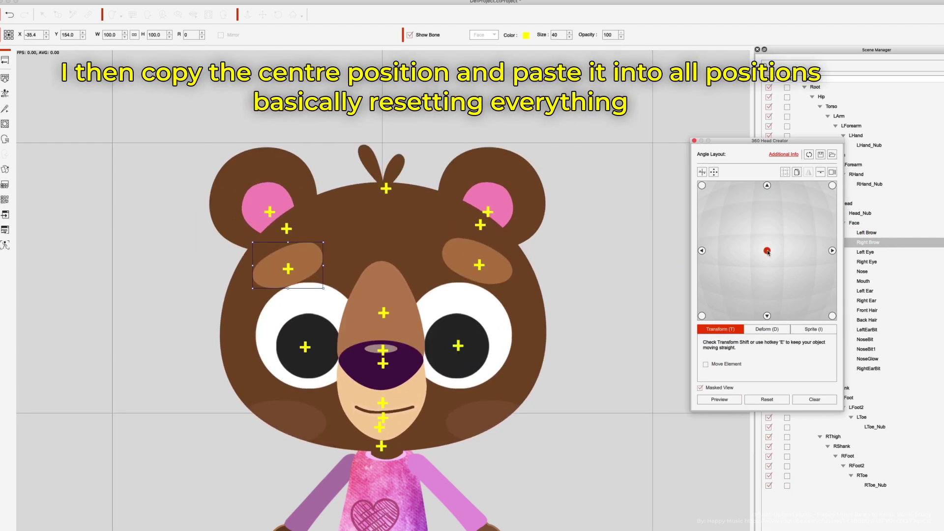
# - Copy the centre angle pose and paste it onto every other angle point
pyautogui.click(797, 173)
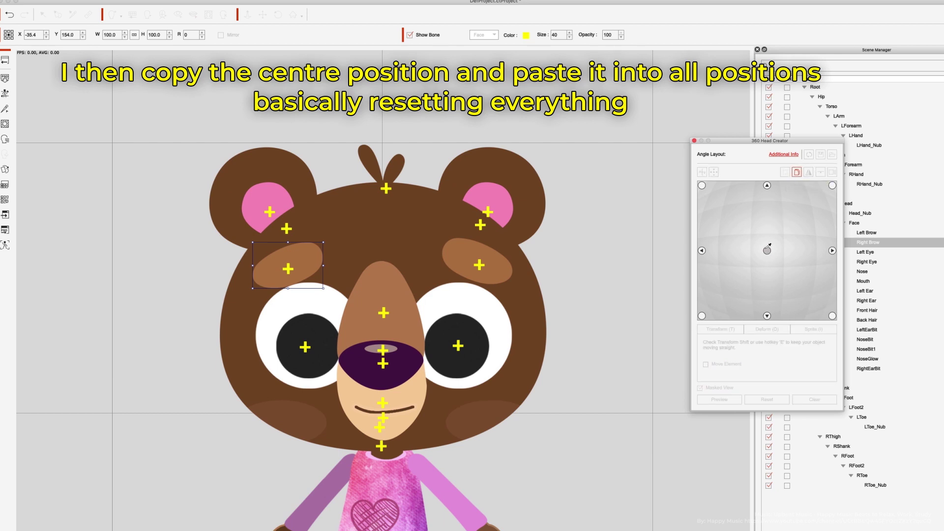
pyautogui.click(702, 250)
pyautogui.click(832, 185)
pyautogui.click(801, 171)
pyautogui.click(832, 315)
pyautogui.click(767, 316)
pyautogui.click(702, 315)
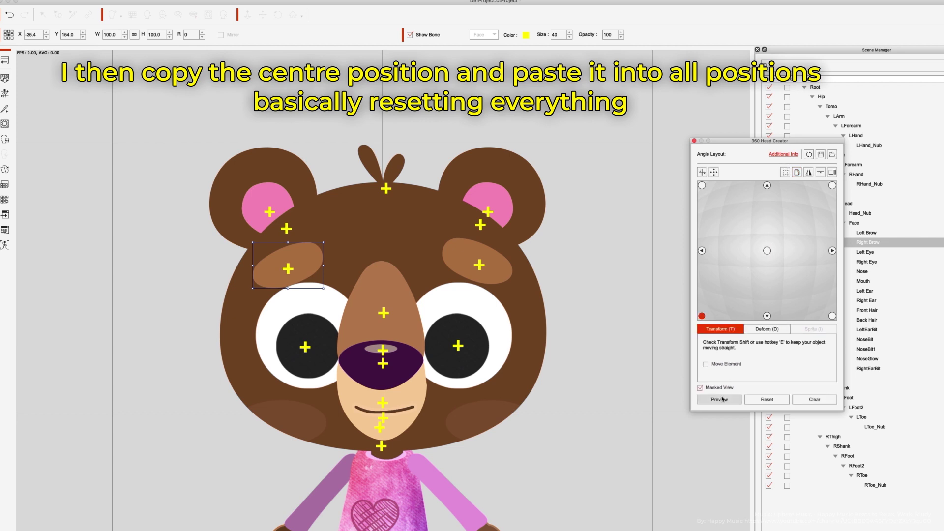
pyautogui.click(702, 251)
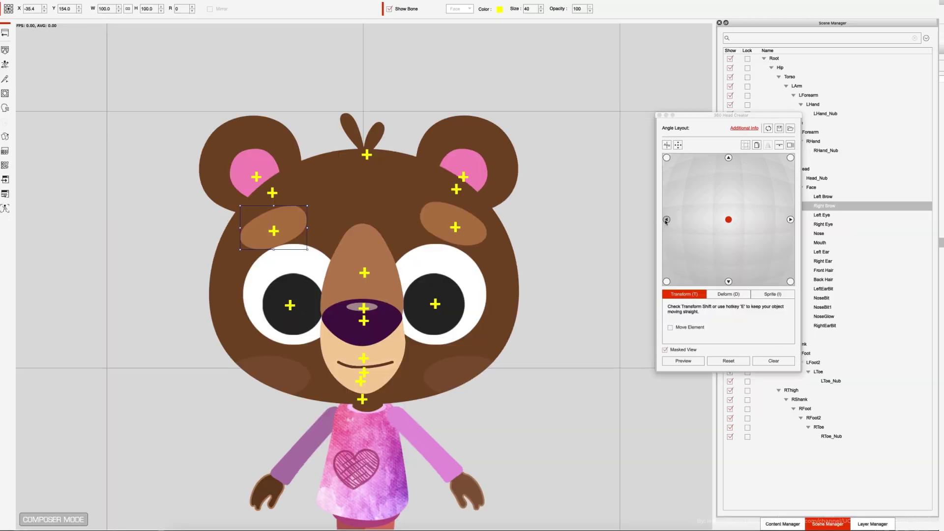
# - Shift both eyes, brows, the nose, nose glow and muzzle left for the left-facing pose
pyautogui.moveTo(290, 305); pyautogui.dragTo(267, 305)
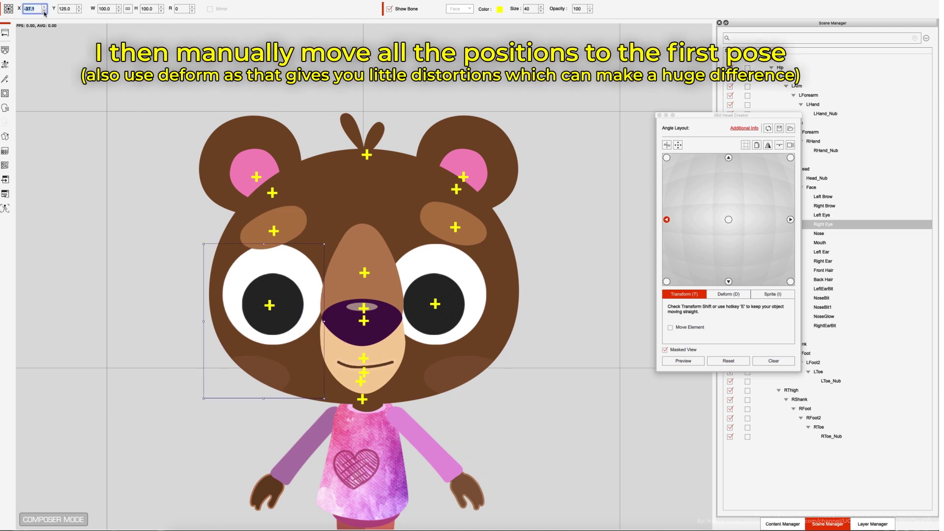
pyautogui.moveTo(274, 231); pyautogui.dragTo(250, 231)
pyautogui.moveTo(362, 223); pyautogui.dragTo(339, 223)
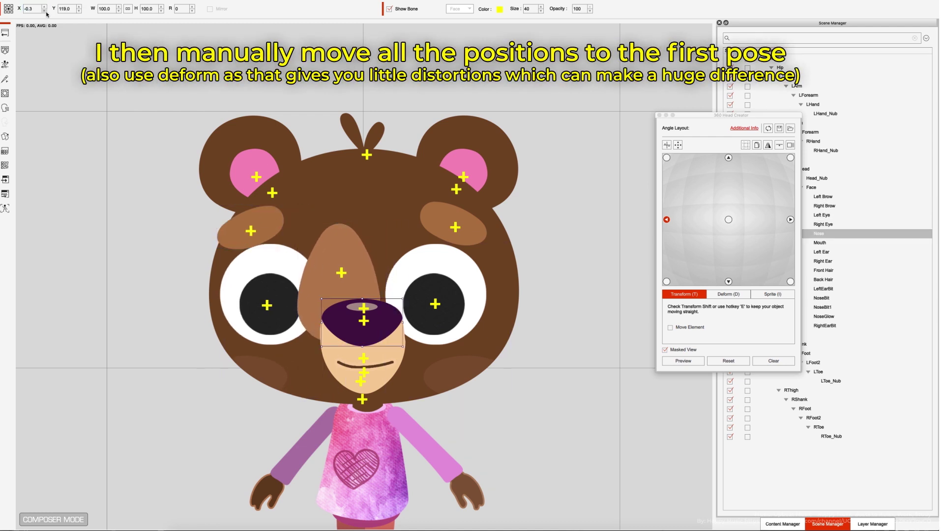
pyautogui.moveTo(364, 326); pyautogui.dragTo(340, 327)
pyautogui.click(374, 307)
pyautogui.moveTo(387, 304); pyautogui.dragTo(355, 303)
pyautogui.moveTo(364, 344)
pyautogui.mouseDown()
pyautogui.moveTo(340, 344)
pyautogui.moveTo(339, 366)
pyautogui.mouseUp()
pyautogui.moveTo(435, 303); pyautogui.dragTo(412, 304)
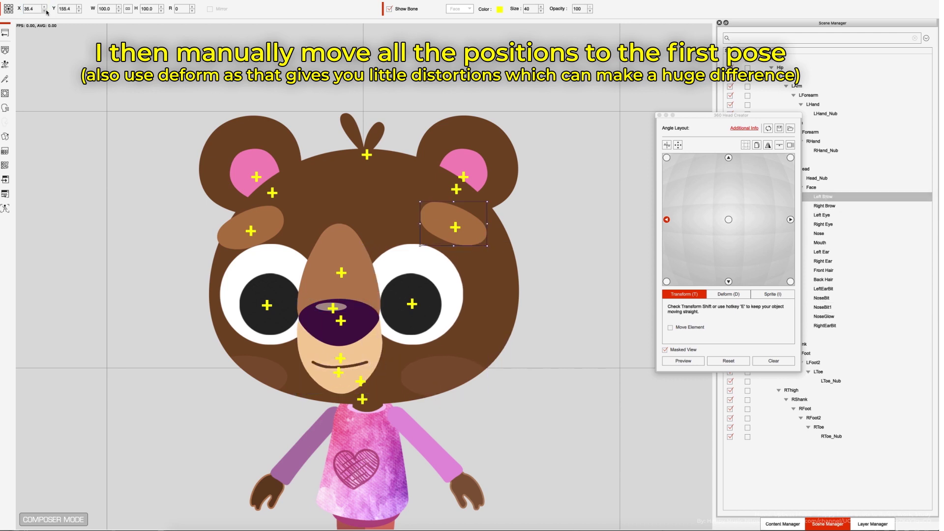
pyautogui.moveTo(455, 227); pyautogui.dragTo(432, 227)
# - Reposition the viewer-left eye, both ears and the hair tuft, then preview the pose
pyautogui.click(217, 246)
pyautogui.moveTo(216, 245); pyautogui.dragTo(219, 246)
pyautogui.moveTo(221, 147); pyautogui.dragTo(267, 170)
pyautogui.moveTo(350, 129); pyautogui.dragTo(337, 128)
pyautogui.click(45, 14)
pyautogui.moveTo(467, 162); pyautogui.dragTo(461, 162)
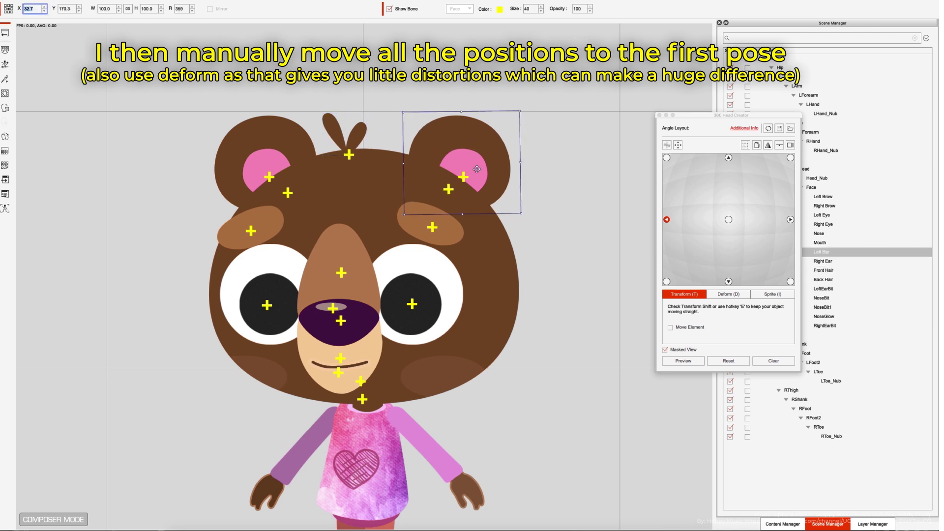
pyautogui.click(462, 174)
pyautogui.click(684, 361)
pyautogui.click(684, 361)
# - Keep the Left Ear at 100 size and shrink the viewer-left ear to 90 width and height
pyautogui.click(490, 158)
pyautogui.write('120')
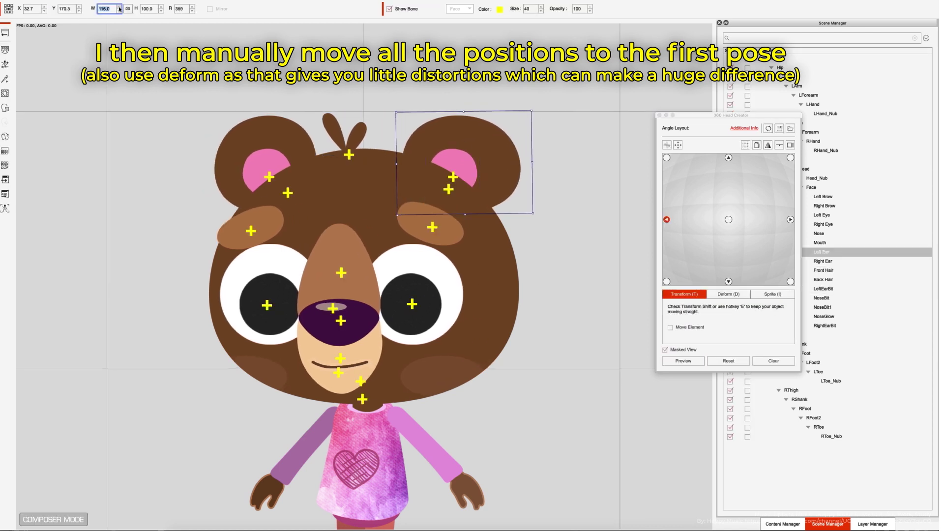
pyautogui.press('Tab')
pyautogui.write('120100')
pyautogui.press('Tab')
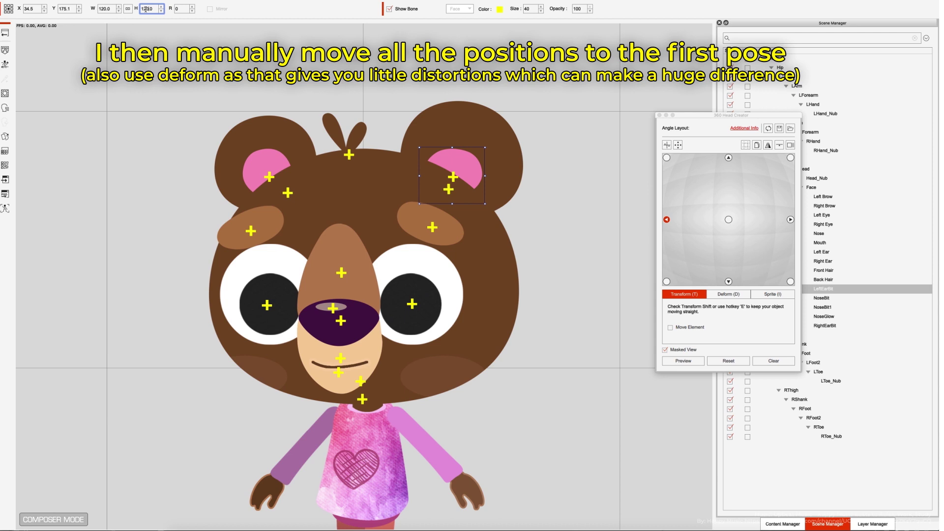
pyautogui.write('100')
pyautogui.click(280, 142)
pyautogui.doubleClick(104, 8)
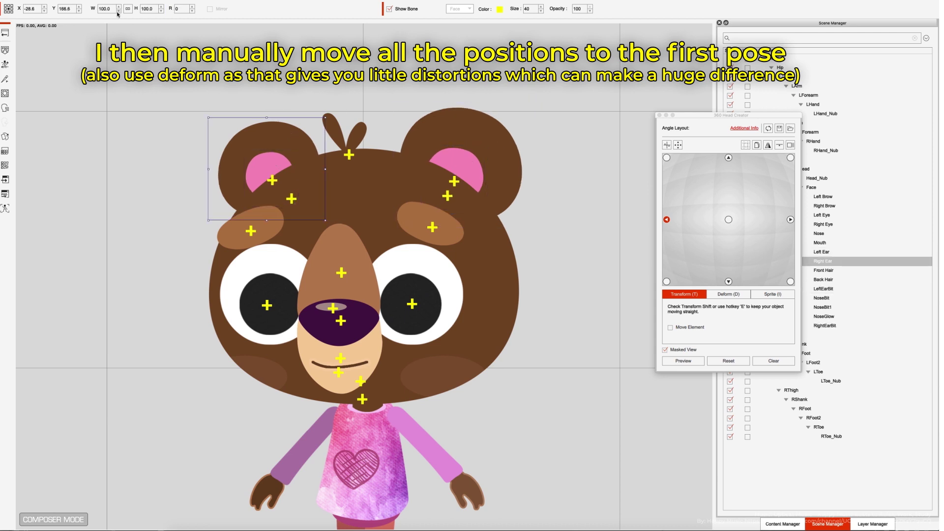
pyautogui.write('90')
pyautogui.doubleClick(143, 9)
pyautogui.write('90')
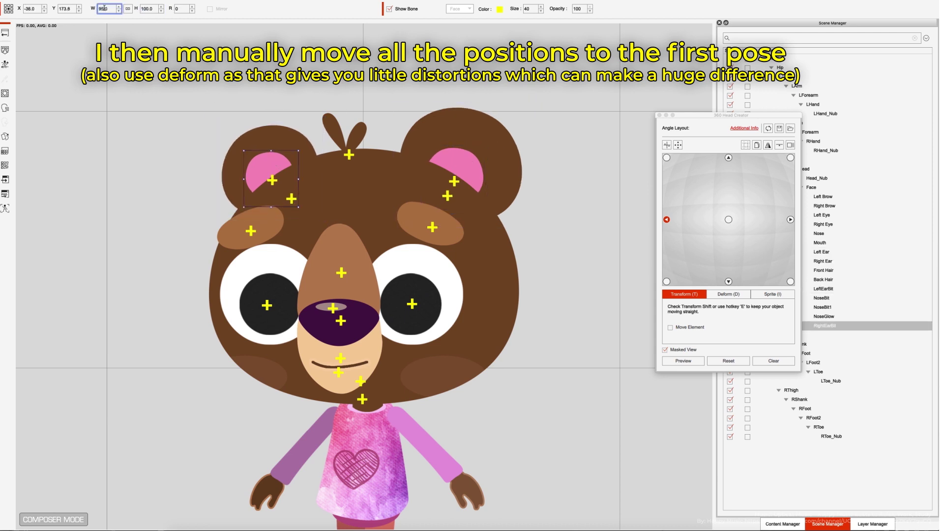
pyautogui.click(344, 130)
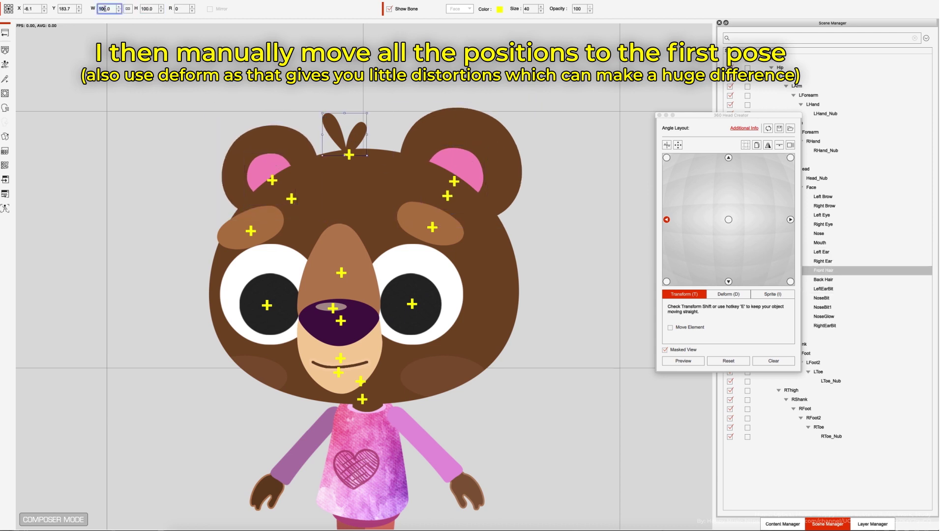
# - Deform the face mesh by pulling its left edge outward
pyautogui.click(222, 335)
pyautogui.press('d')
pyautogui.moveTo(201, 212); pyautogui.dragTo(216, 210)
pyautogui.moveTo(201, 404); pyautogui.dragTo(196, 408)
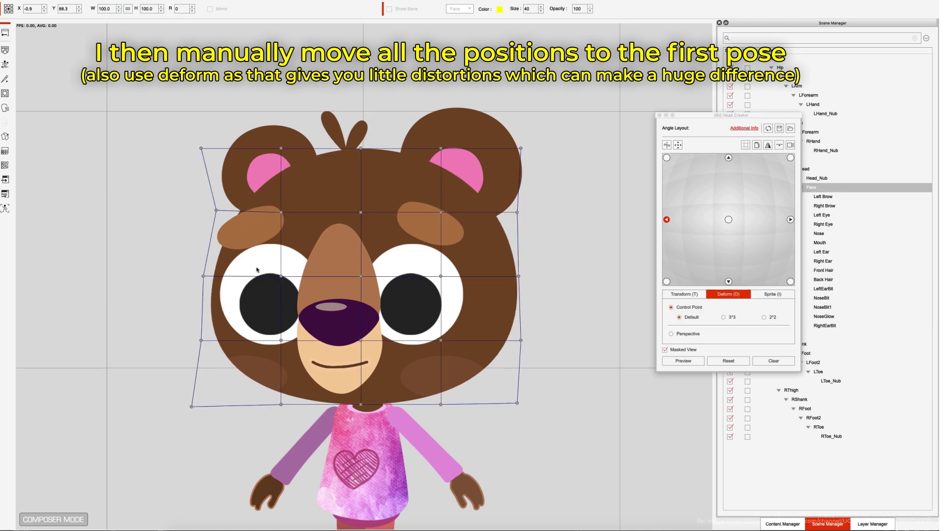
# - Preview the deformed face and deform the viewer-left eye on the left angle
pyautogui.click(261, 285)
pyautogui.click(683, 361)
pyautogui.click(666, 219)
pyautogui.click(366, 329)
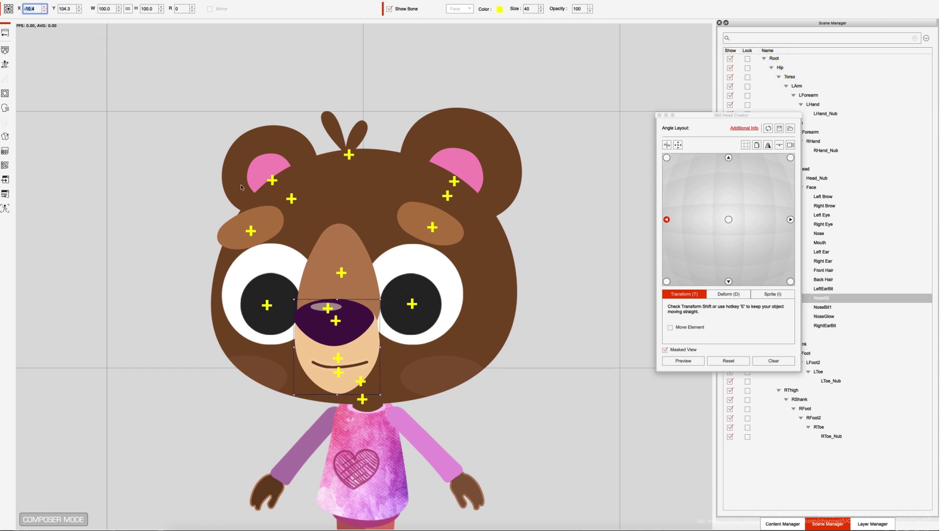
pyautogui.click(265, 295)
pyautogui.press('d')
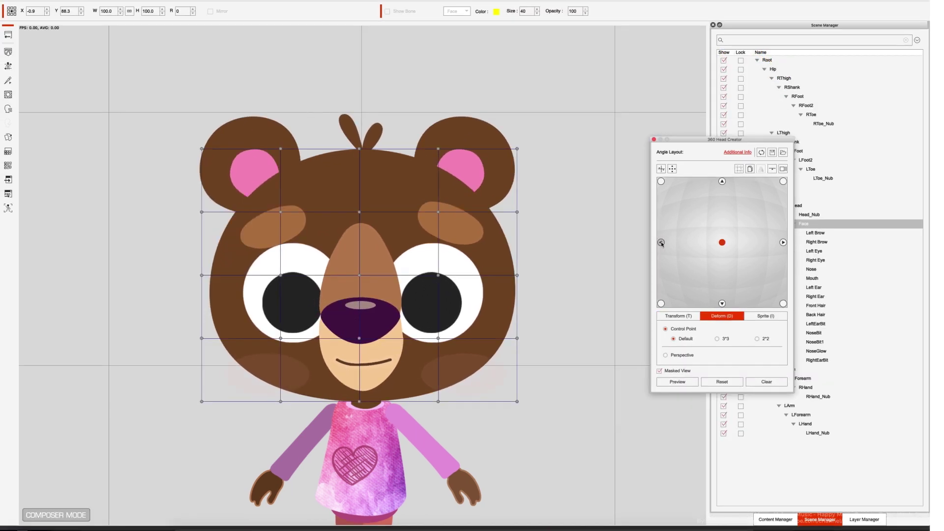
# - Check the right-facing angle and preview the head turning from right to left
pyautogui.click(783, 242)
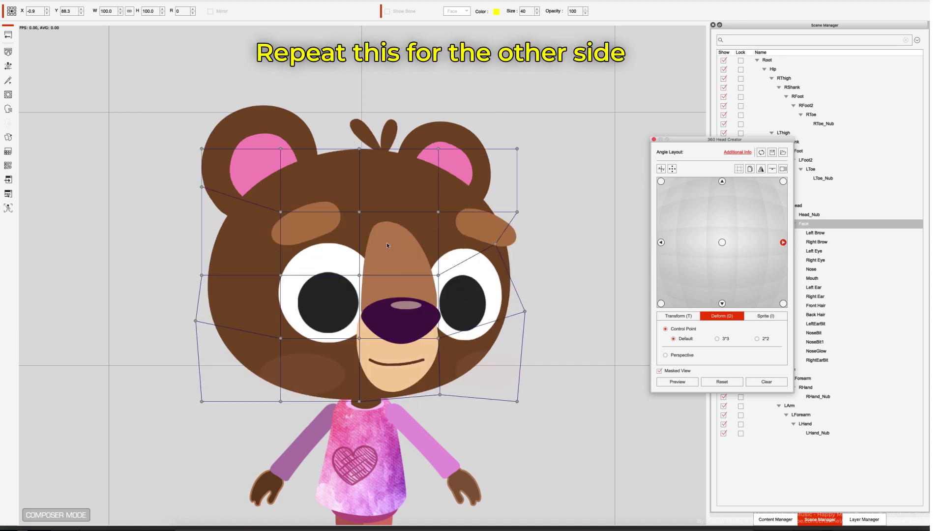
pyautogui.click(677, 381)
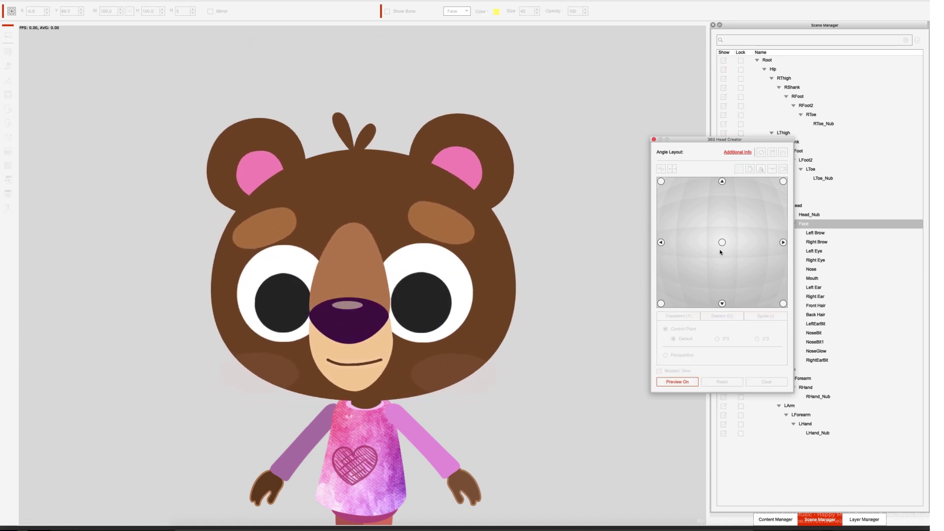
pyautogui.moveTo(779, 251); pyautogui.dragTo(685, 240)
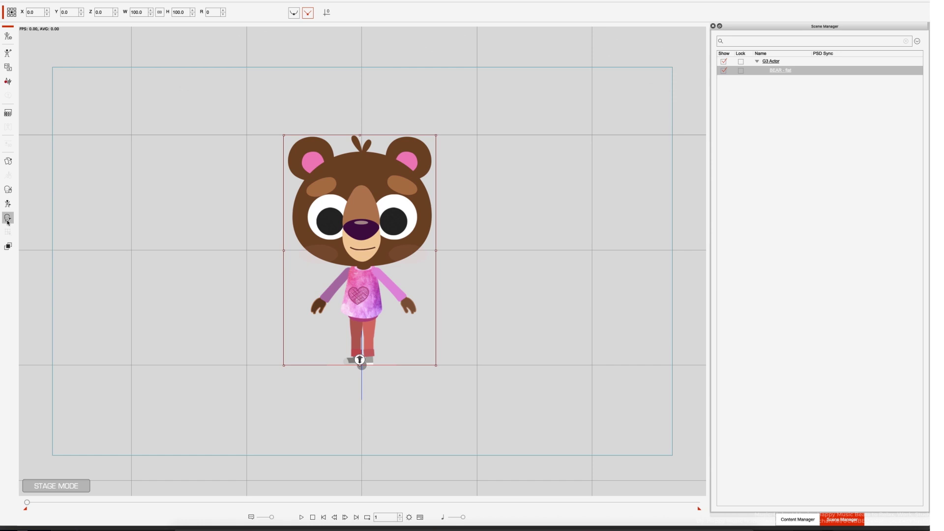
# - Turn the bear's head left and right in Face Key Editor, then show the Content Manager
pyautogui.click(7, 218)
pyautogui.moveTo(364, 264)
pyautogui.mouseDown()
pyautogui.moveTo(478, 264)
pyautogui.moveTo(249, 261)
pyautogui.mouseUp()
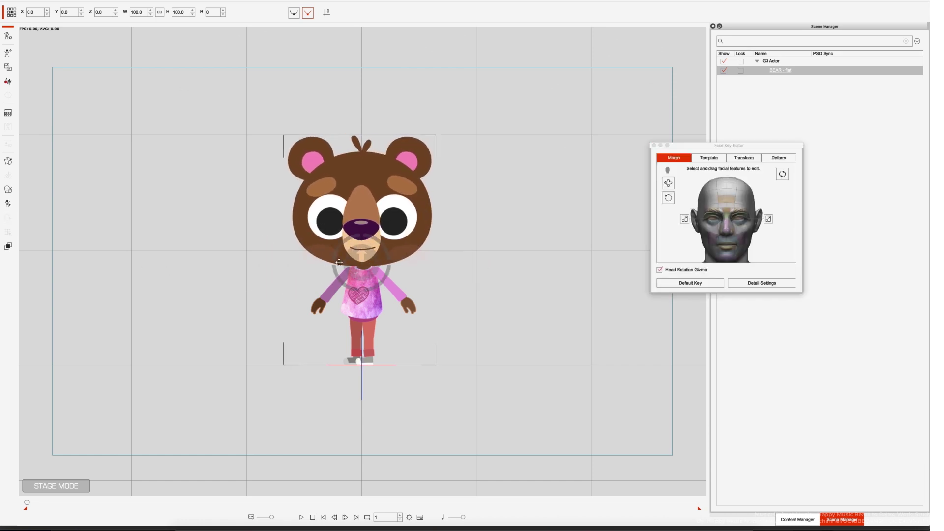
pyautogui.click(797, 519)
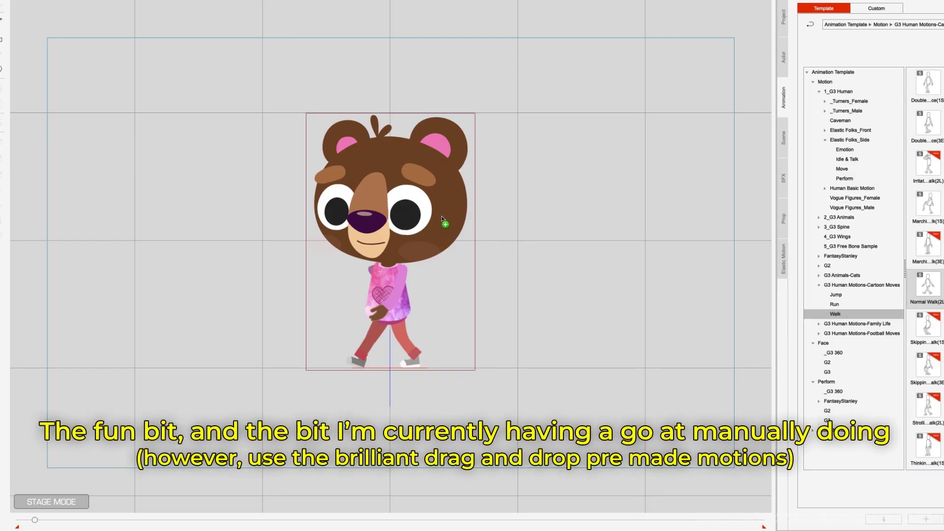
# - Apply Normal Walk to the bear, key a head rotation, and expand its facial tracks at frame 60
pyautogui.moveTo(926, 285); pyautogui.dragTo(428, 194)
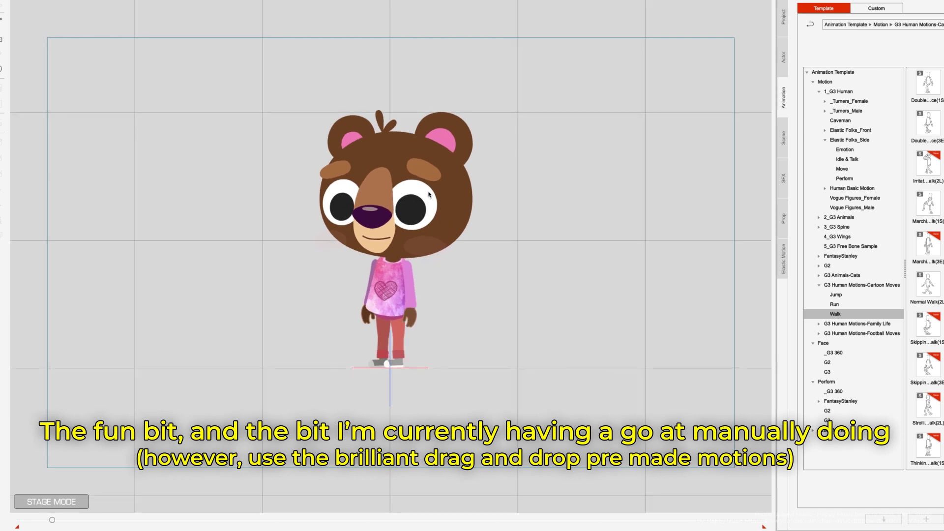
pyautogui.click(395, 362)
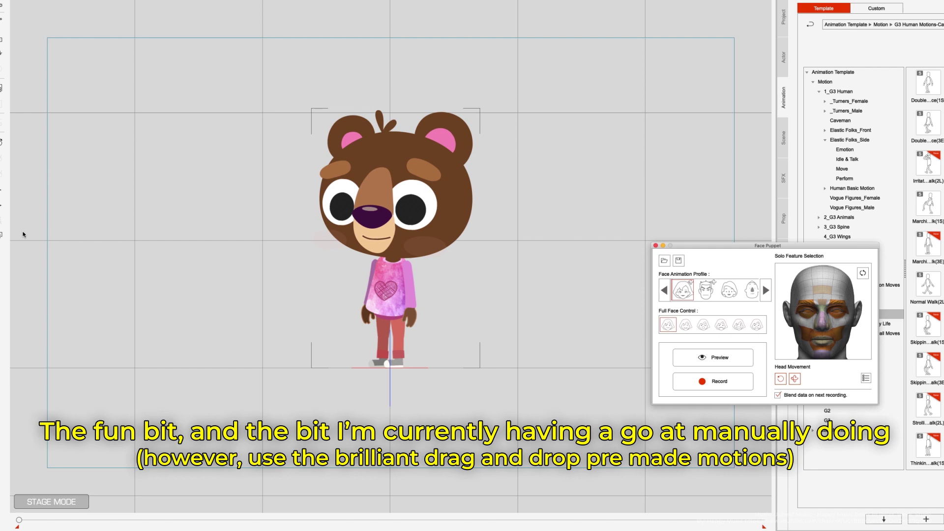
pyautogui.moveTo(288, 253); pyautogui.dragTo(375, 258)
pyautogui.moveTo(18, 522); pyautogui.dragTo(30, 520)
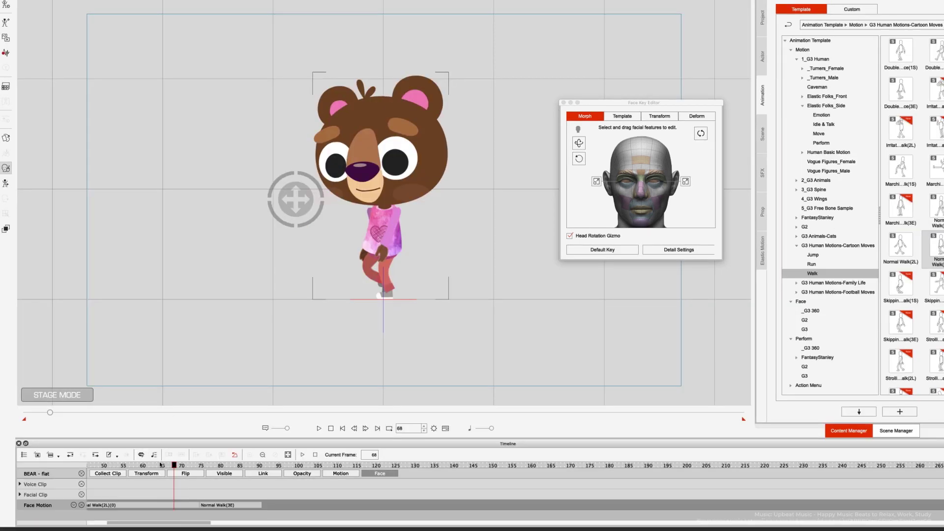
pyautogui.moveTo(171, 467); pyautogui.dragTo(143, 465)
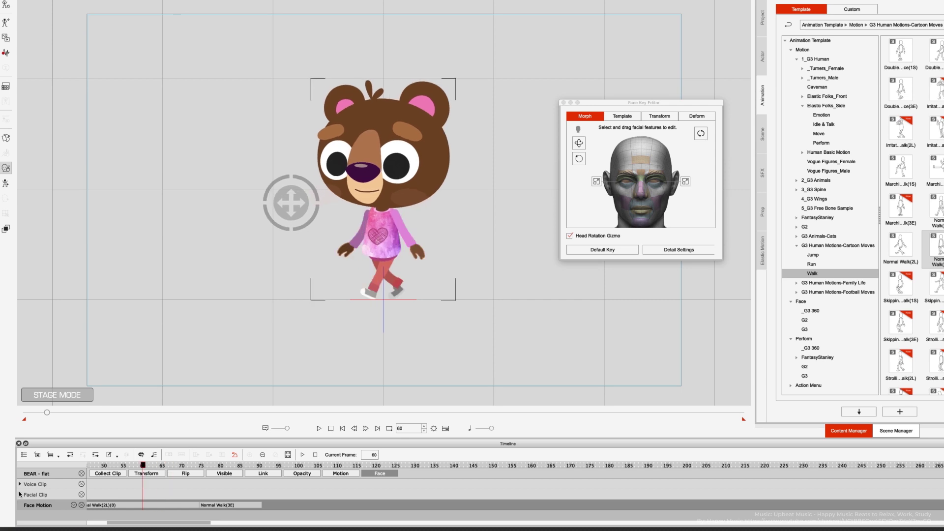
pyautogui.click(19, 494)
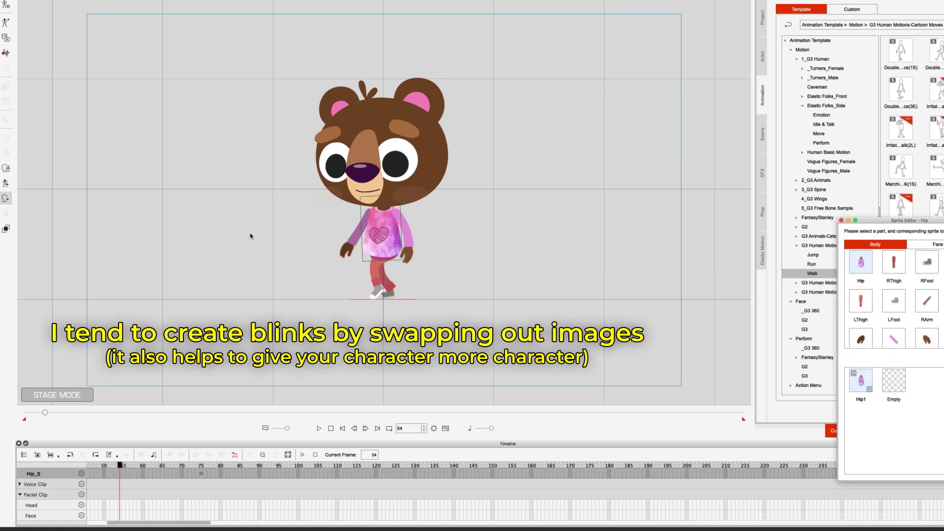
# - Swap both eyes to EyeClose at frame 54 and back to Normal at frame 59
pyautogui.click(932, 244)
pyautogui.moveTo(894, 227); pyautogui.dragTo(630, 145)
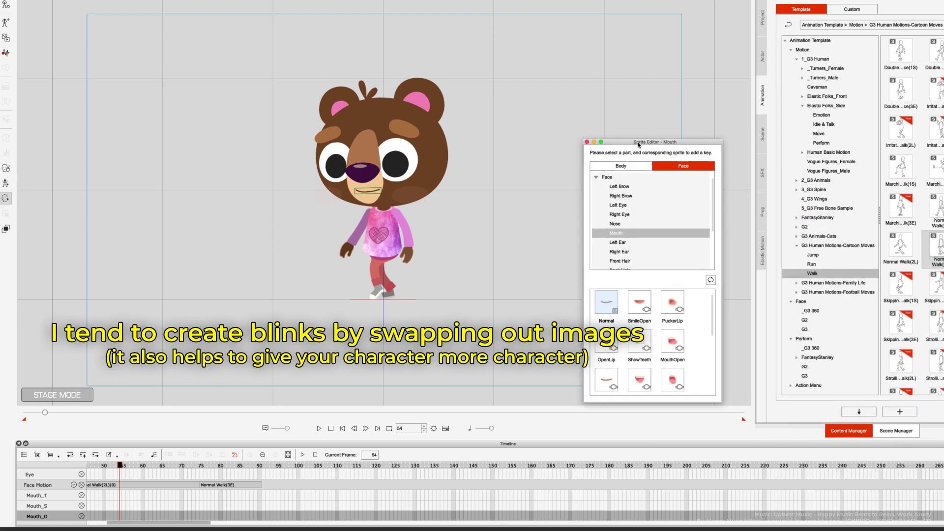
pyautogui.click(394, 161)
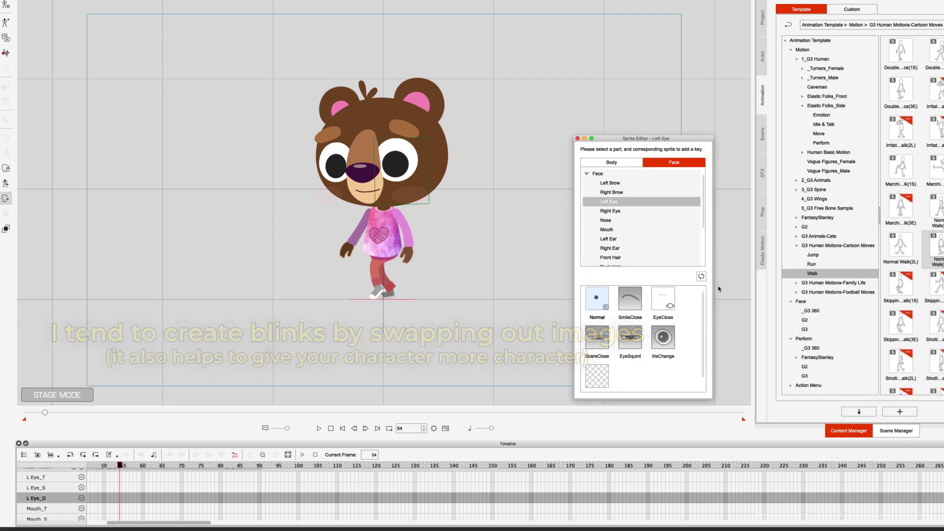
pyautogui.click(663, 300)
pyautogui.click(335, 164)
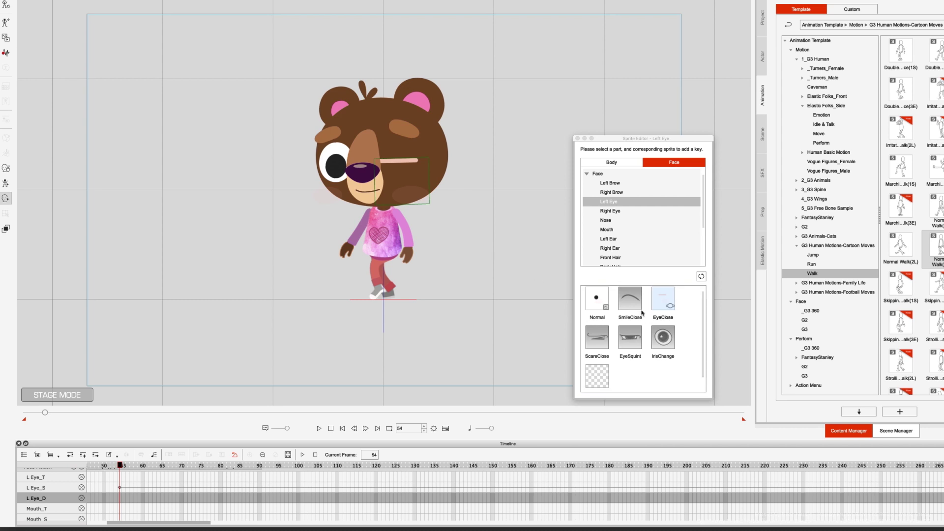
pyautogui.click(662, 301)
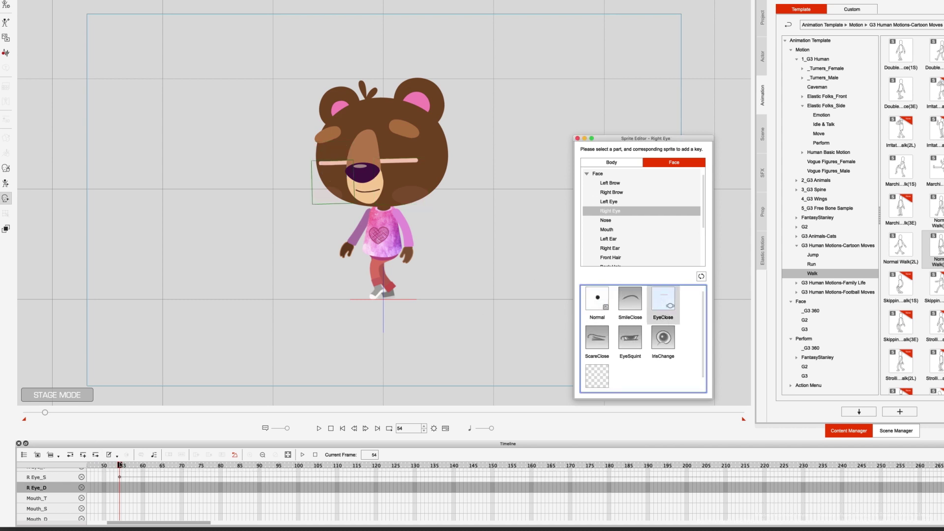
pyautogui.click(139, 465)
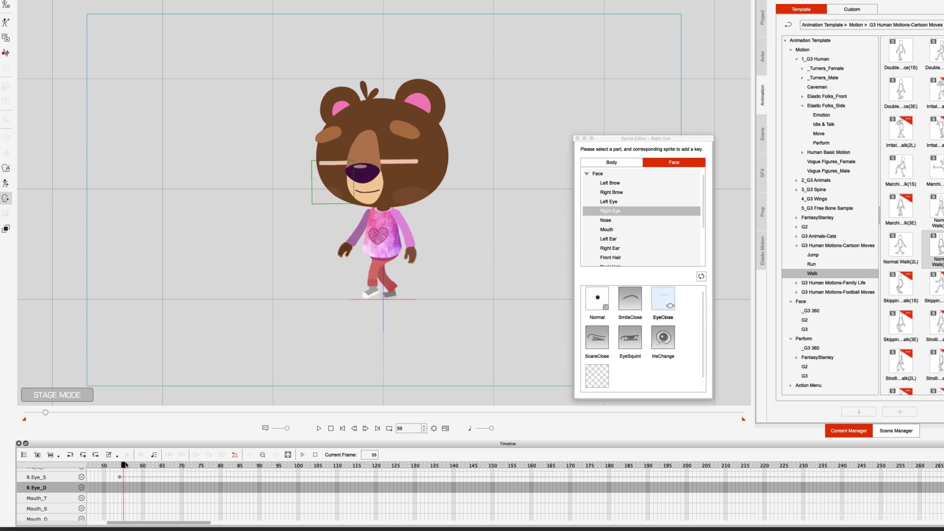
pyautogui.click(607, 302)
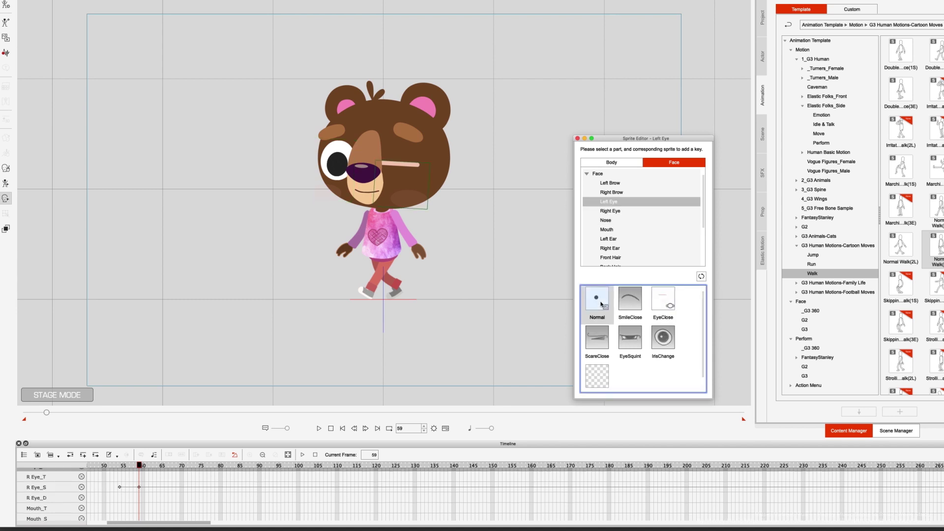
pyautogui.moveTo(139, 466); pyautogui.dragTo(158, 470)
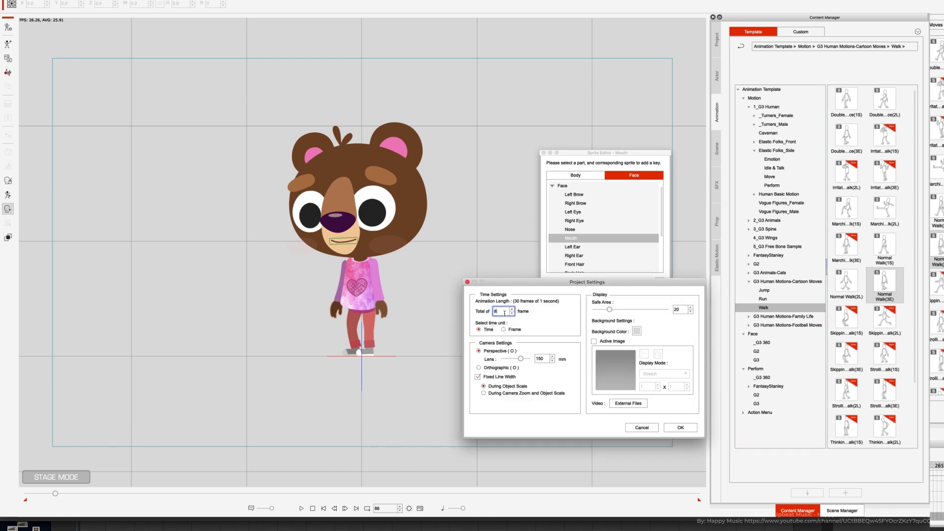
# - Confirm the new animation length and play the walk on a loop
pyautogui.press('Return')
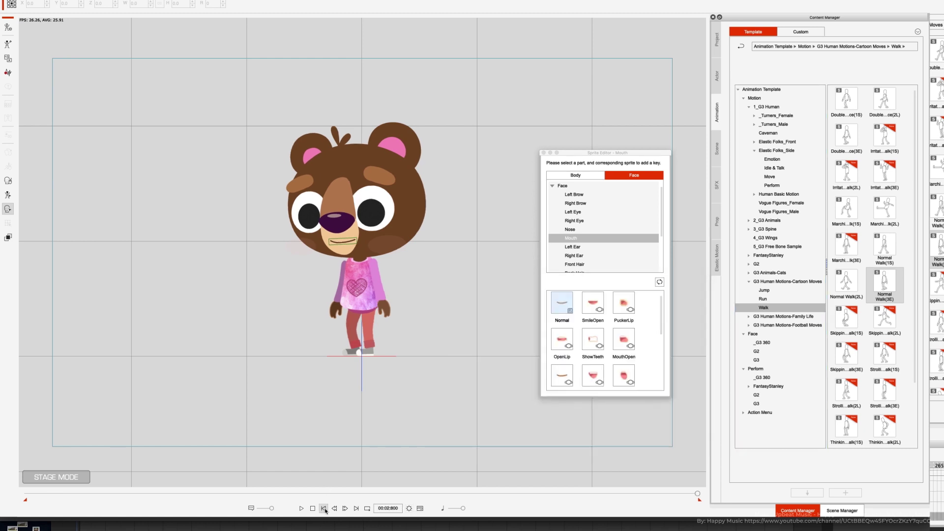
pyautogui.click(367, 508)
pyautogui.click(301, 508)
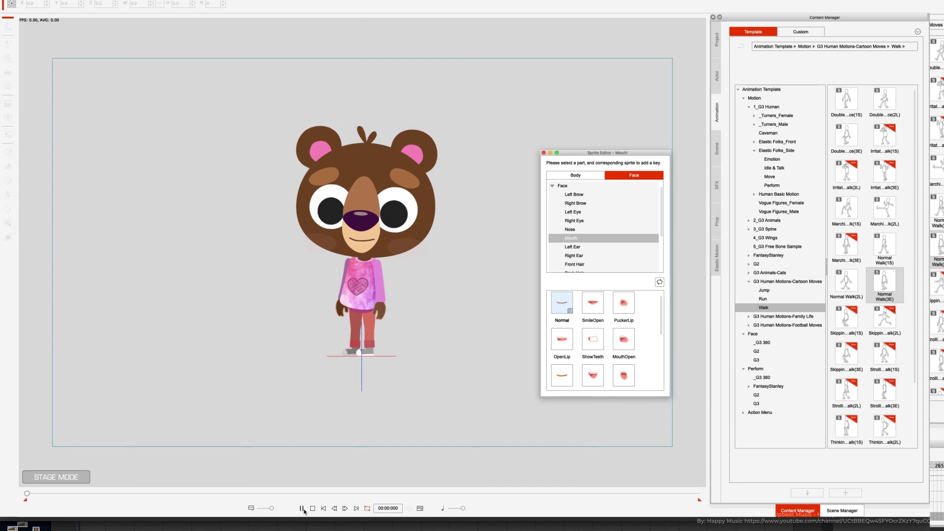
# - Render the animation as a PNG image sequence at 4K 2160p (3840x2160)
pyautogui.click(228, 0)
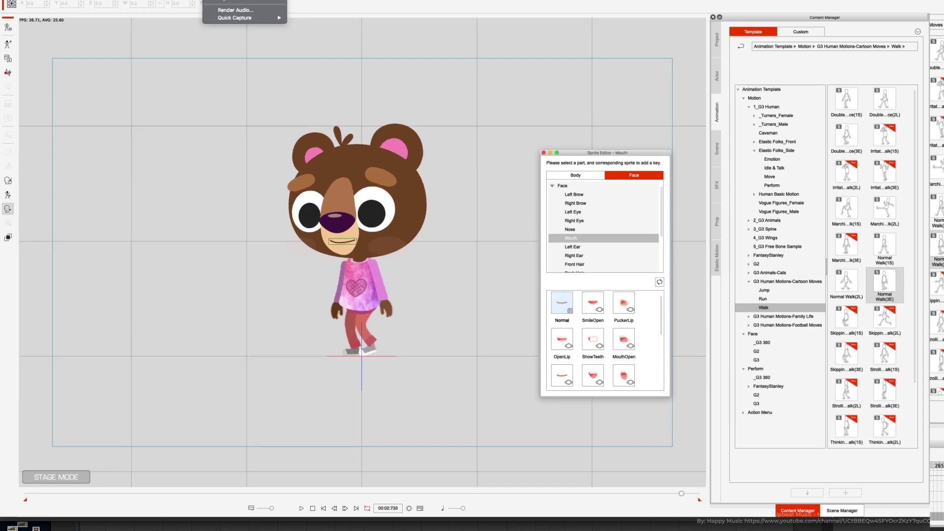
pyautogui.click(235, 2)
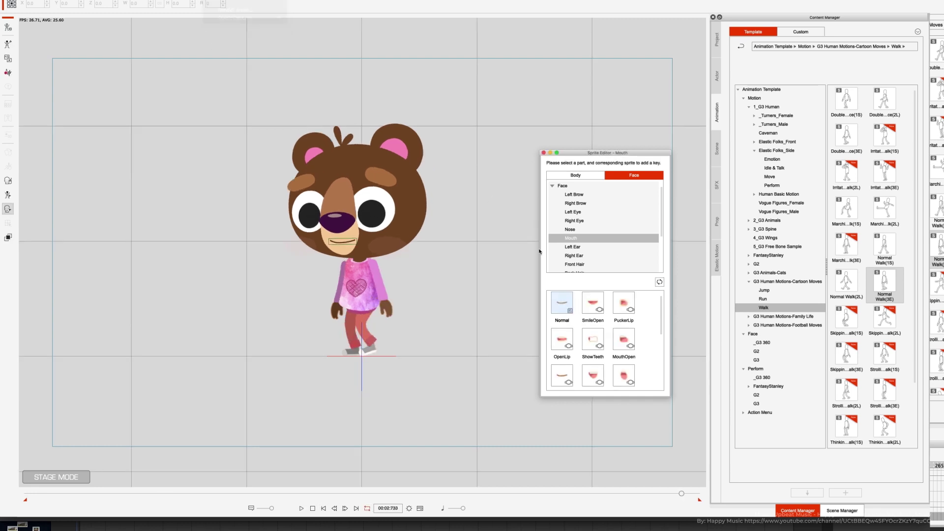
pyautogui.click(574, 144)
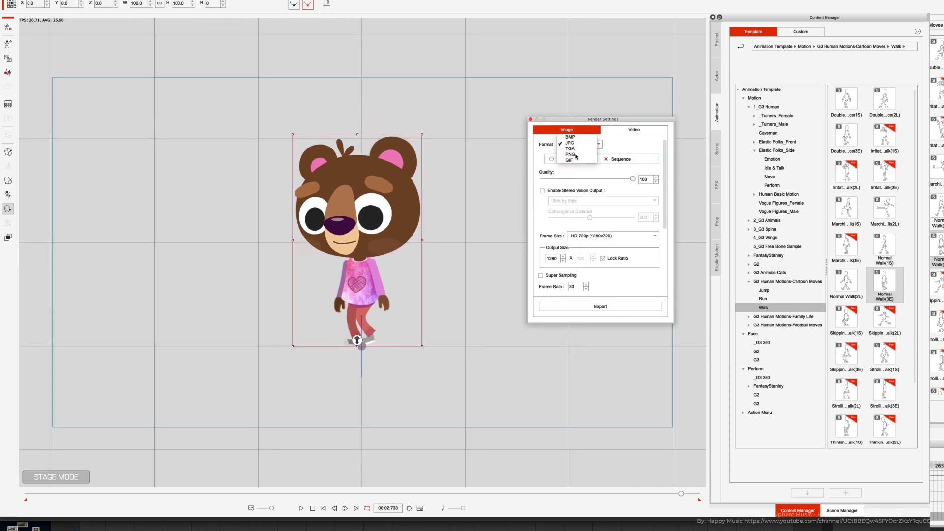
pyautogui.click(571, 155)
pyautogui.click(612, 236)
pyautogui.click(592, 287)
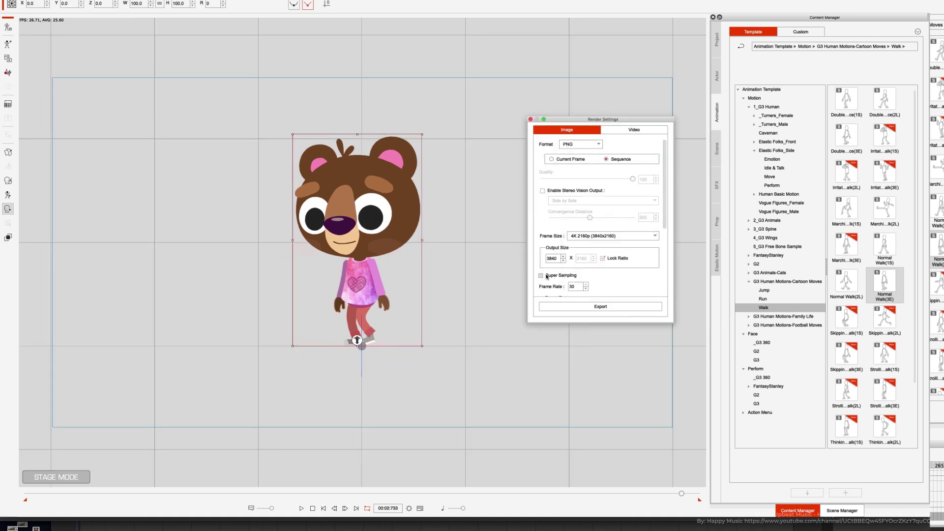
pyautogui.click(598, 309)
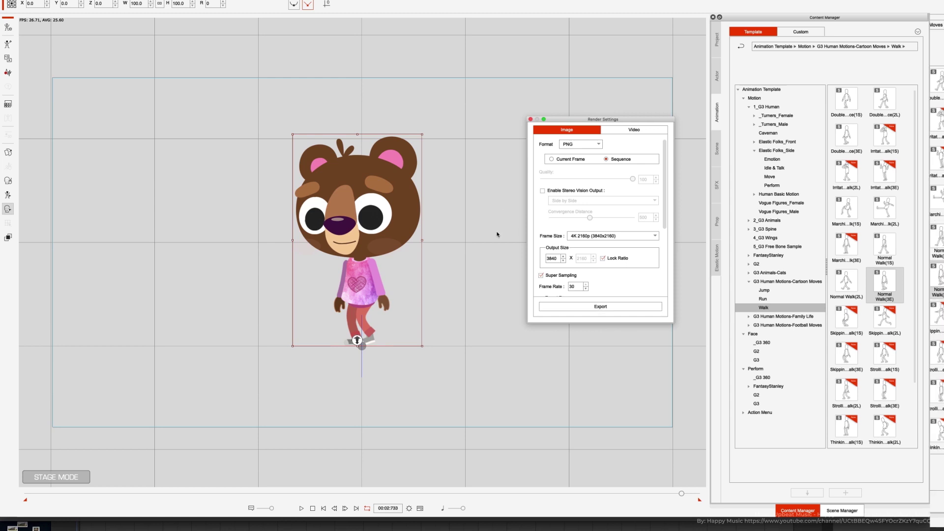
pyautogui.write('RENDER')
pyautogui.press('Return')
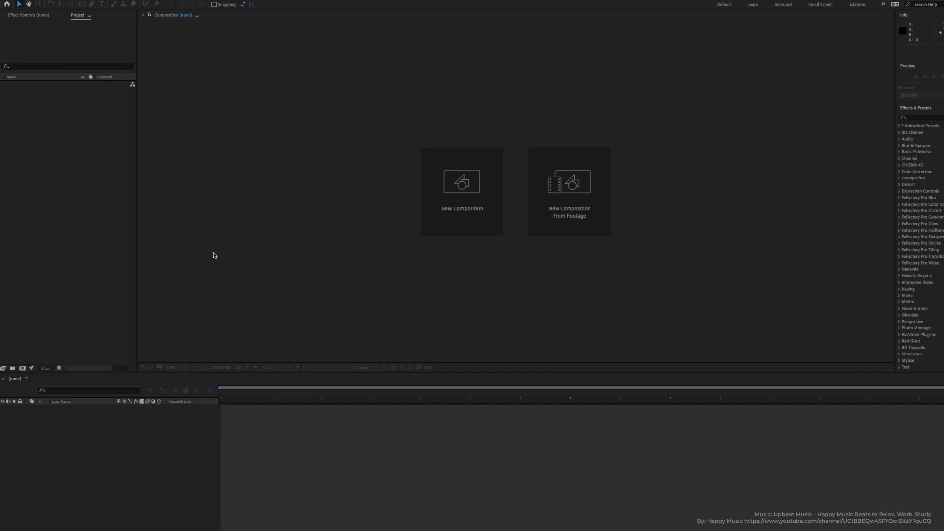
# - Begin importing files into the empty After Effects project
pyautogui.click(71, 227)
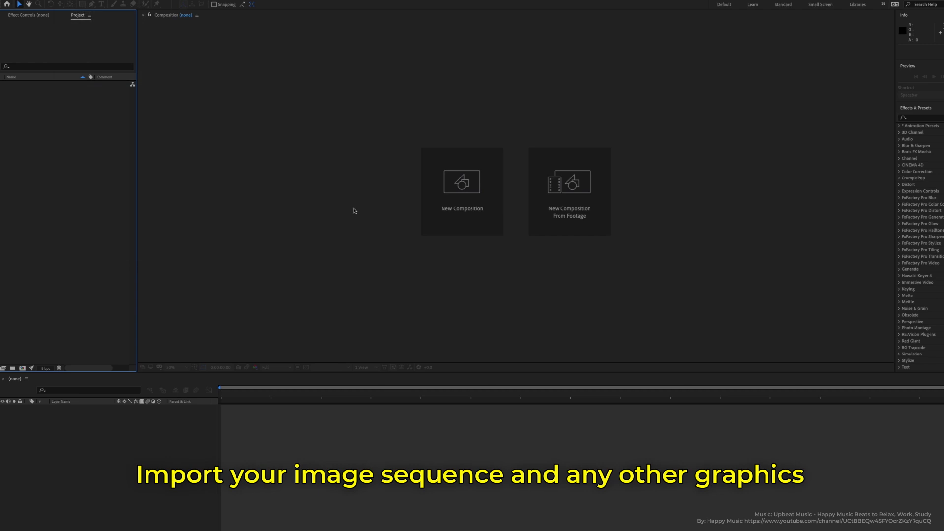
# - Import the teal background image Group-37.jpg, keeping the current project open
pyautogui.press('Return')
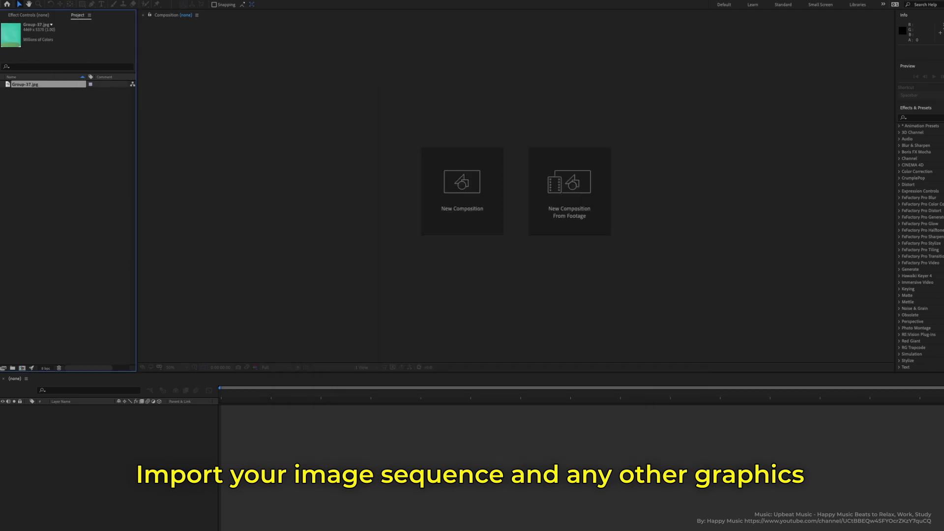
pyautogui.click(62, 1)
pyautogui.click(172, 3)
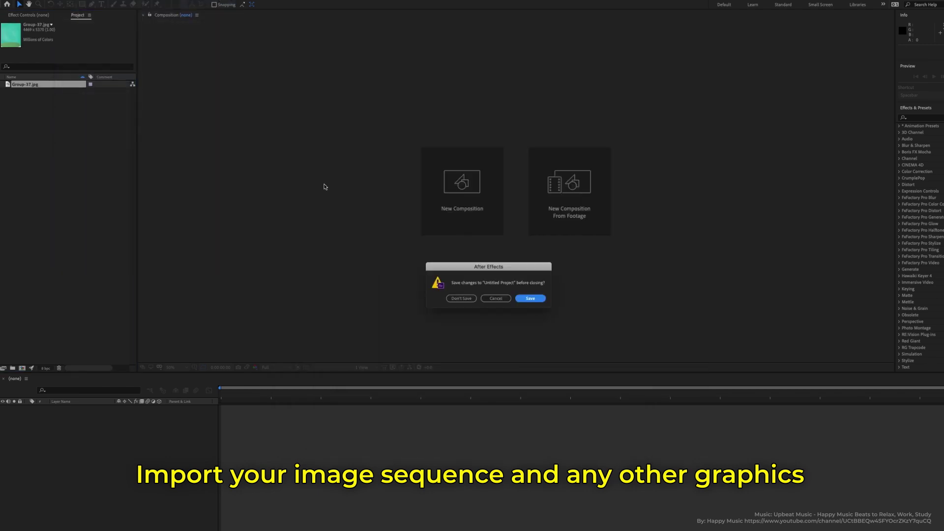
pyautogui.click(495, 299)
# - Import the RENDER PNG sequence and create a 1920×1080, 25 fps comp named TEST
pyautogui.click(61, 1)
pyautogui.click(207, 87)
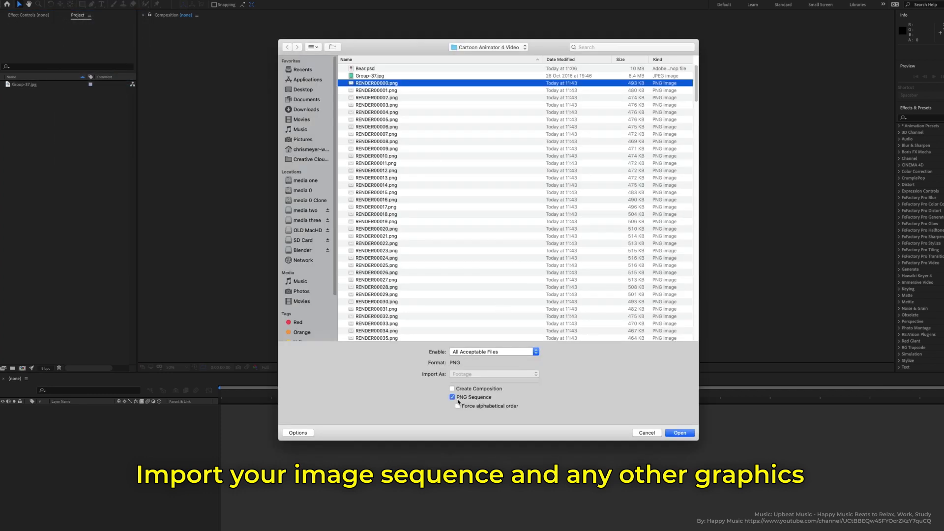
pyautogui.click(684, 432)
pyautogui.click(96, 1)
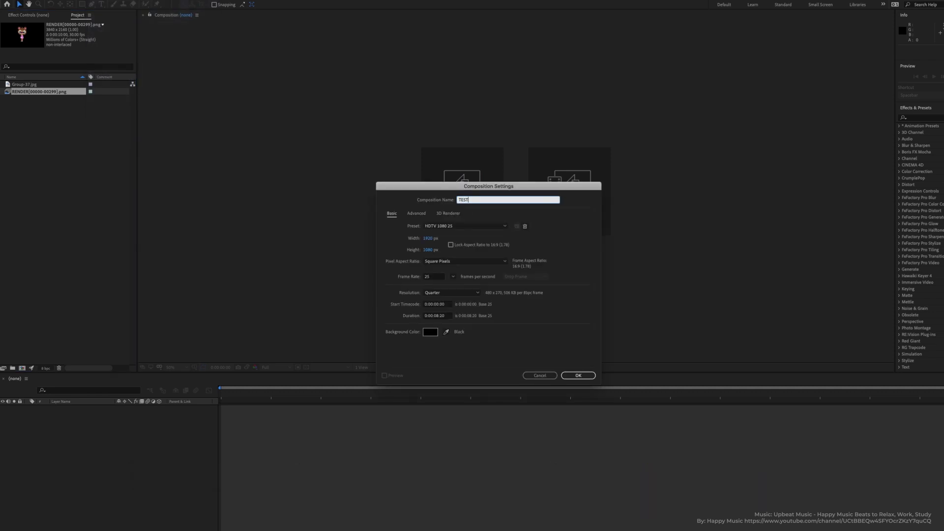
pyautogui.click(578, 375)
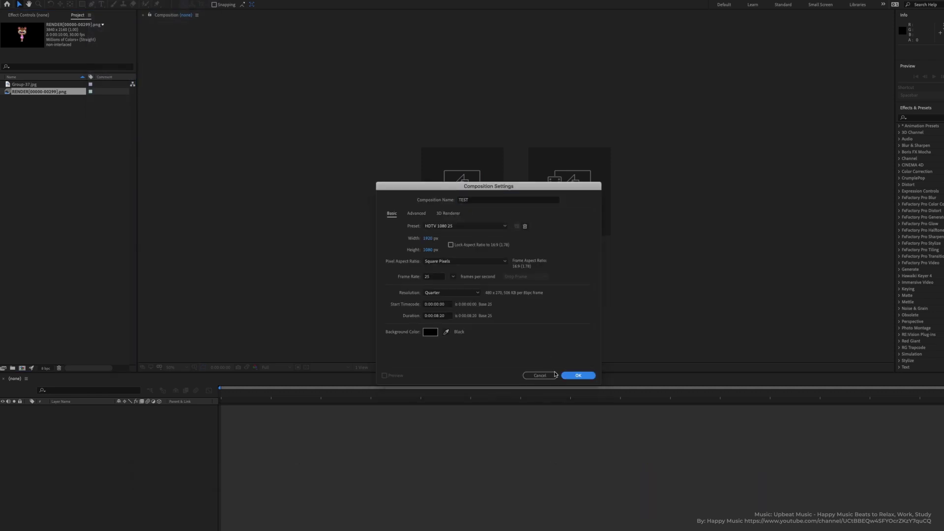
# - Place Group-37.jpg in TEST and position it so the grass fills the bottom
pyautogui.moveTo(23, 89); pyautogui.dragTo(485, 183)
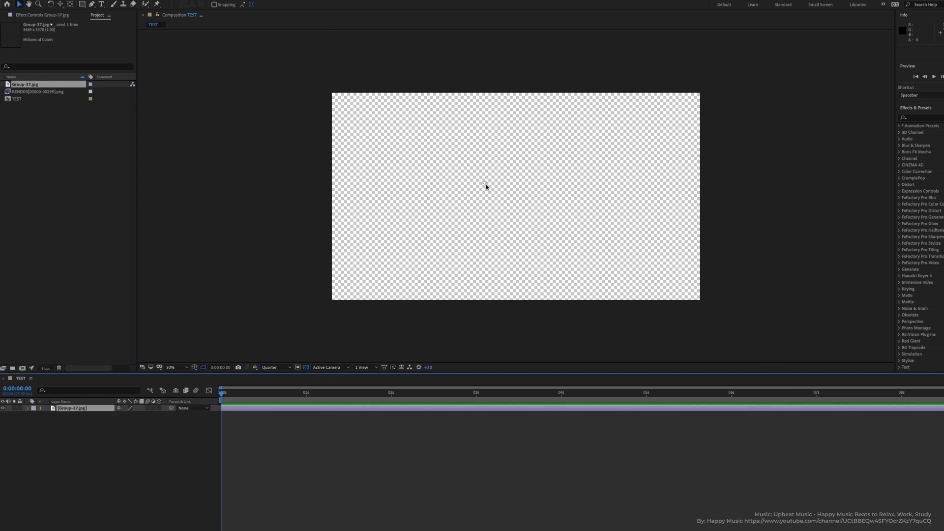
pyautogui.moveTo(500, 300)
pyautogui.mouseDown()
pyautogui.moveTo(502, 133)
pyautogui.moveTo(521, 246)
pyautogui.moveTo(580, 214)
pyautogui.moveTo(587, 225)
pyautogui.mouseUp()
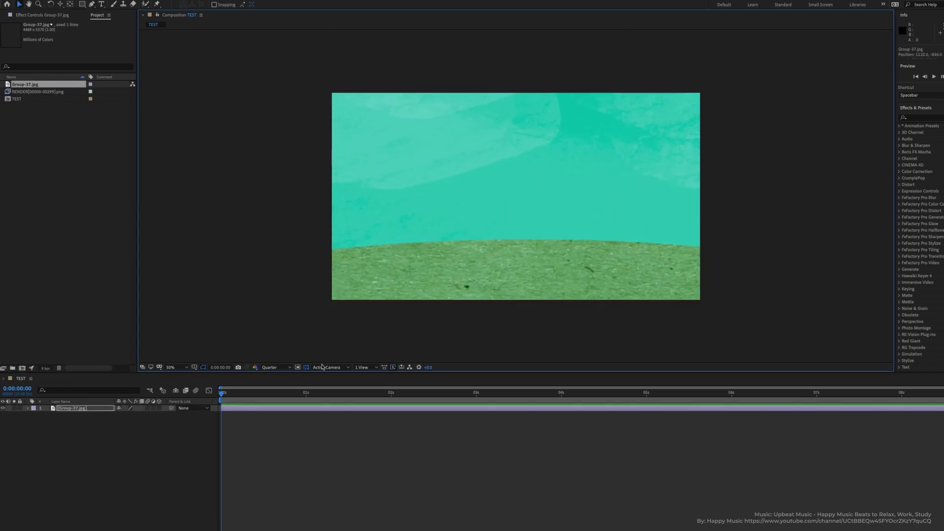
pyautogui.click(27, 408)
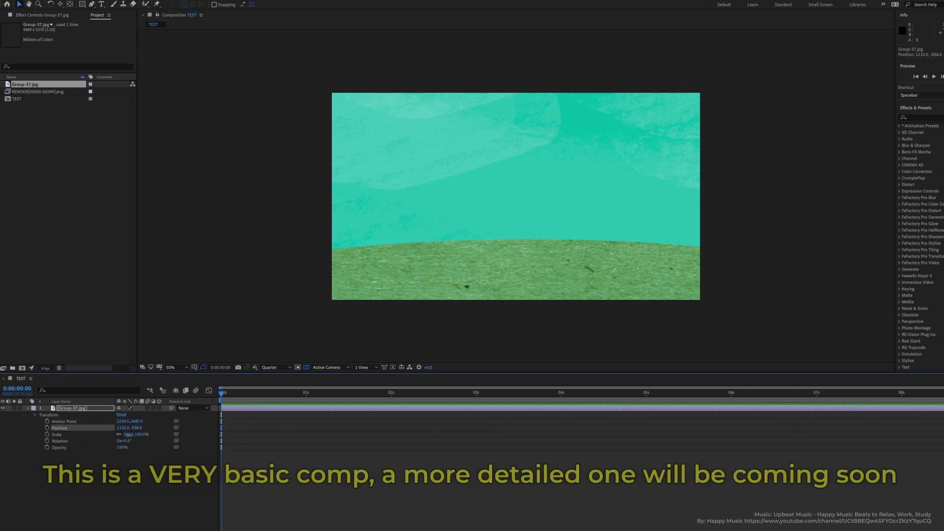
pyautogui.moveTo(492, 222)
pyautogui.mouseDown()
pyautogui.moveTo(559, 285)
pyautogui.moveTo(574, 281)
pyautogui.moveTo(516, 277)
pyautogui.mouseUp()
# - Add the RENDER bear sequence, scale it to 71%, lower it onto the grass, and preview
pyautogui.moveTo(49, 91); pyautogui.dragTo(537, 183)
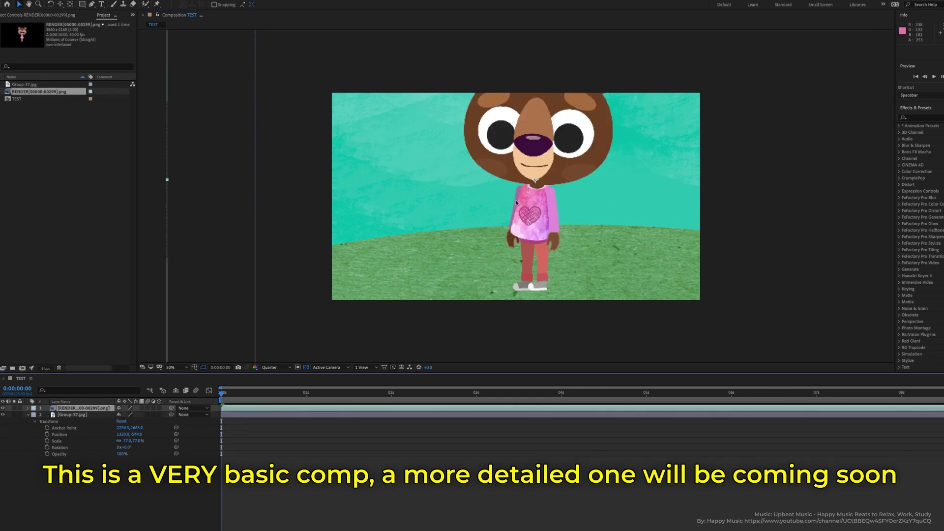
pyautogui.click(28, 408)
pyautogui.moveTo(128, 434); pyautogui.dragTo(118, 435)
pyautogui.moveTo(563, 121); pyautogui.dragTo(519, 185)
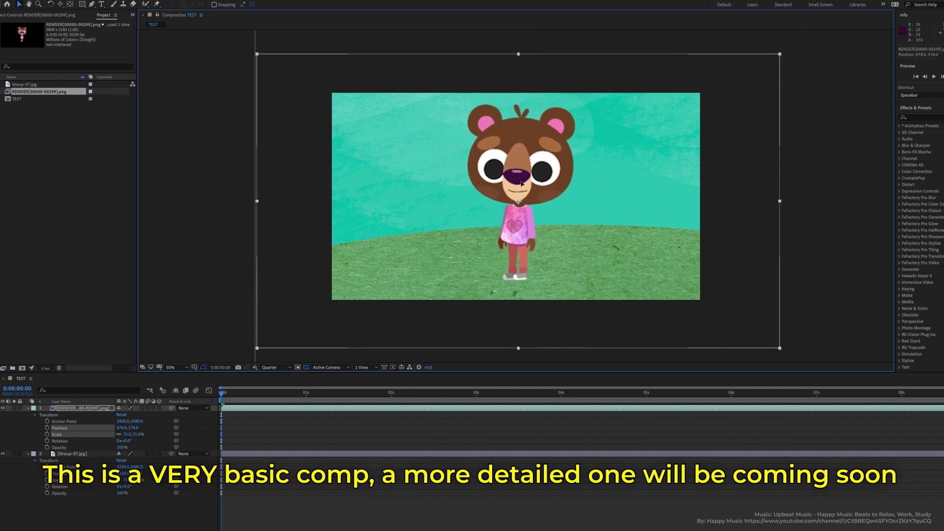
pyautogui.press('space')
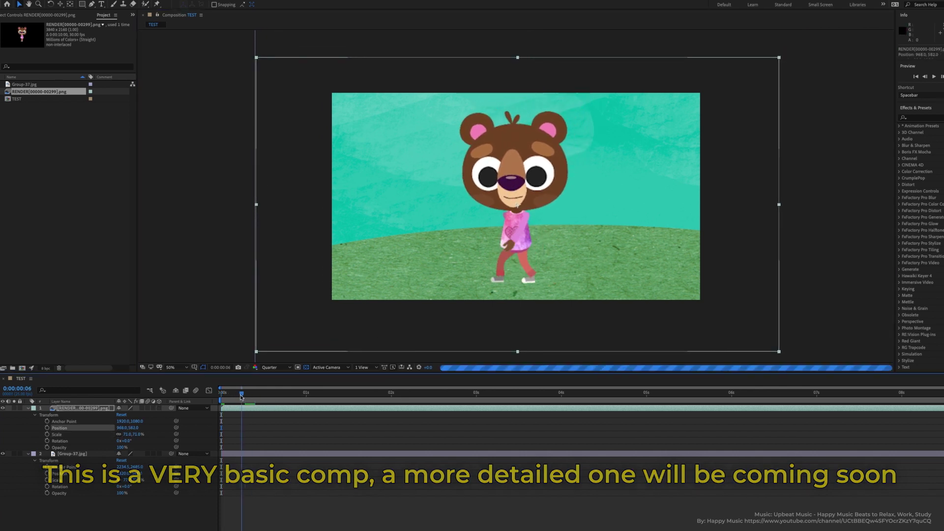
pyautogui.moveTo(220, 397); pyautogui.dragTo(230, 398)
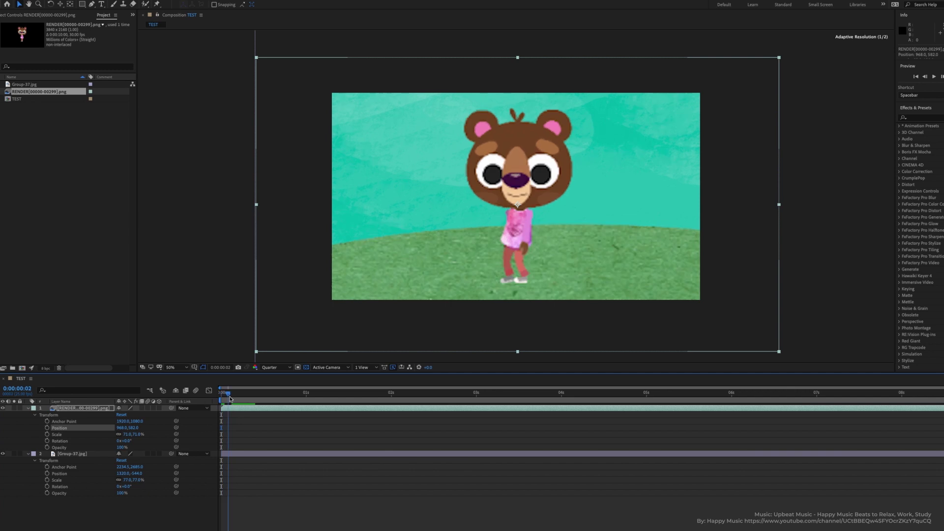
# - Keyframe Group-37's Position X from start to about 6 seconds so the scenery slides, then preview
pyautogui.click(47, 473)
pyautogui.moveTo(562, 394)
pyautogui.mouseDown()
pyautogui.moveTo(834, 400)
pyautogui.moveTo(813, 397)
pyautogui.mouseUp()
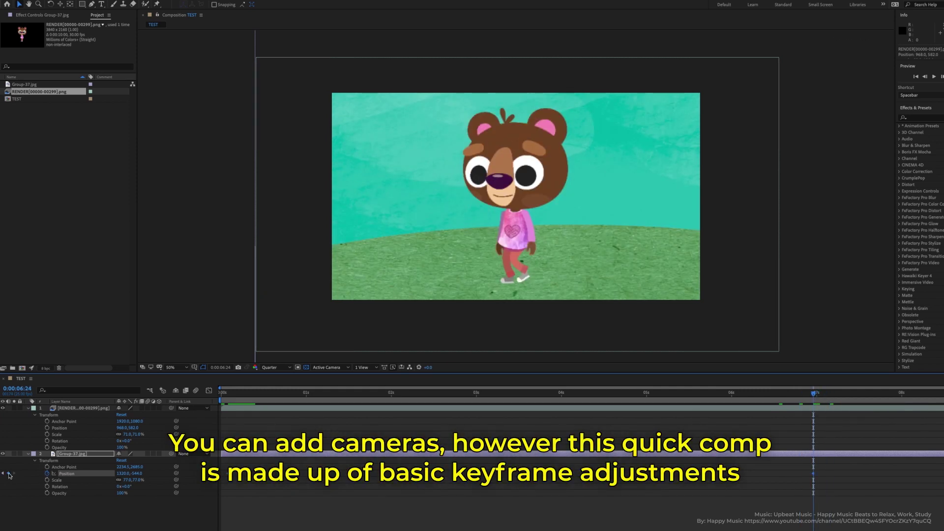
pyautogui.hotkey('shift', 'Right')
pyautogui.hotkey('shift', 'Right')
pyautogui.hotkey('shift', 'Right')
pyautogui.hotkey('shift', 'Right')
pyautogui.hotkey('shift', 'Right')
pyautogui.hotkey('shift', 'Right')
pyautogui.hotkey('shift', 'Right')
pyautogui.hotkey('shift', 'Right')
pyautogui.hotkey('shift', 'Right')
pyautogui.hotkey('shift', 'Right')
pyautogui.hotkey('shift', 'Right')
pyautogui.hotkey('shift', 'Right')
pyautogui.hotkey('shift', 'Right')
pyautogui.hotkey('shift', 'Right')
pyautogui.hotkey('shift', 'Right')
pyautogui.hotkey('shift', 'Right')
pyautogui.click(246, 394)
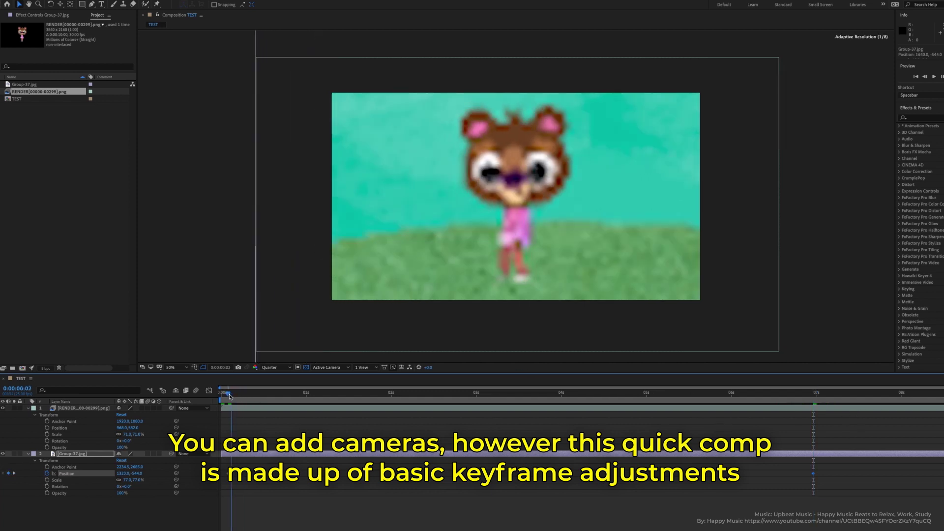
pyautogui.hotkey('shift', 'Left')
pyautogui.hotkey('shift', 'Left')
pyautogui.hotkey('shift', 'Left')
pyautogui.hotkey('shift', 'Left')
pyautogui.hotkey('shift', 'Left')
pyautogui.hotkey('shift', 'Left')
pyautogui.press('space')
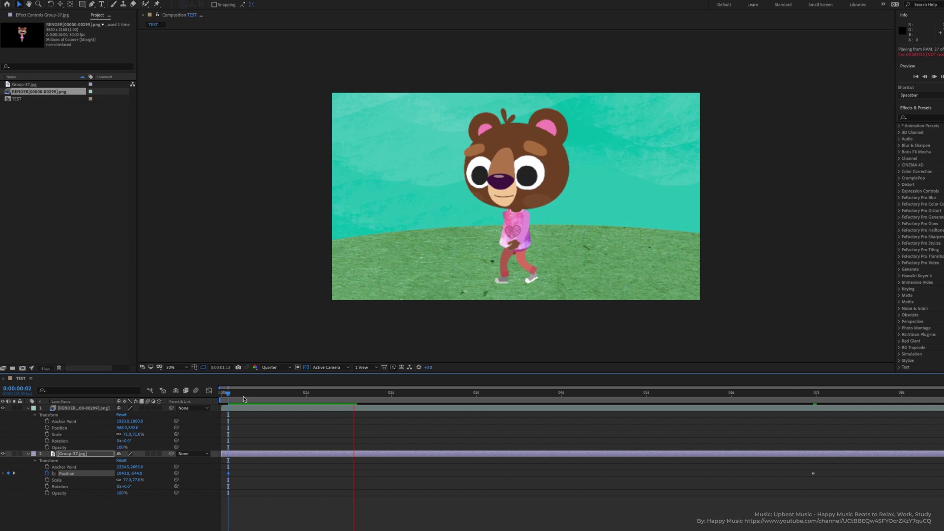
pyautogui.press('space')
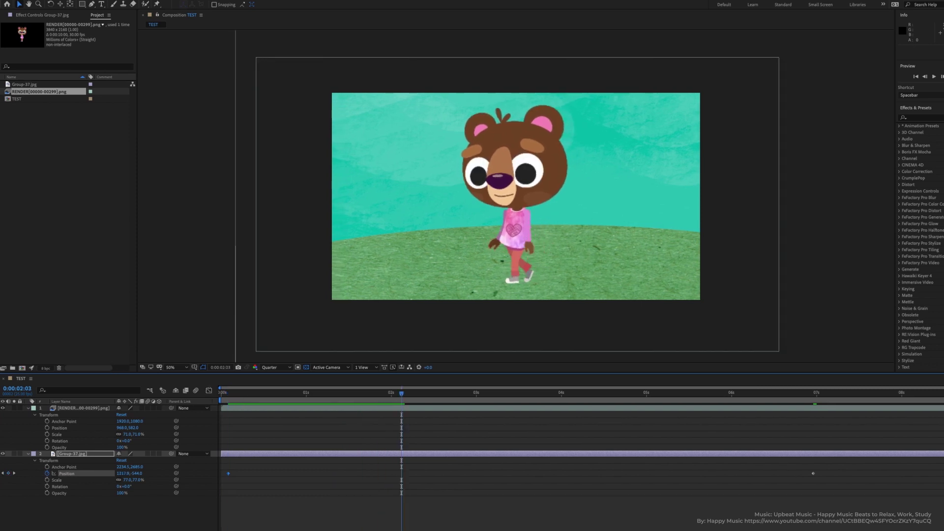
pyautogui.click(81, 408)
pyautogui.click(159, 0)
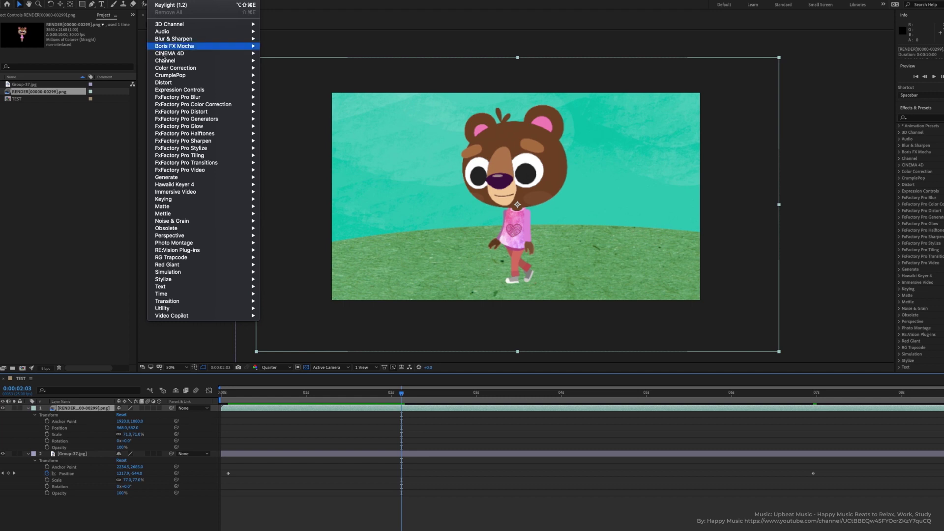
# - Apply RE:Vision RSMB to the RENDER bear layer and queue TEST for rendering with Ctrl+M
pyautogui.moveTo(177, 250)
pyautogui.click(275, 250)
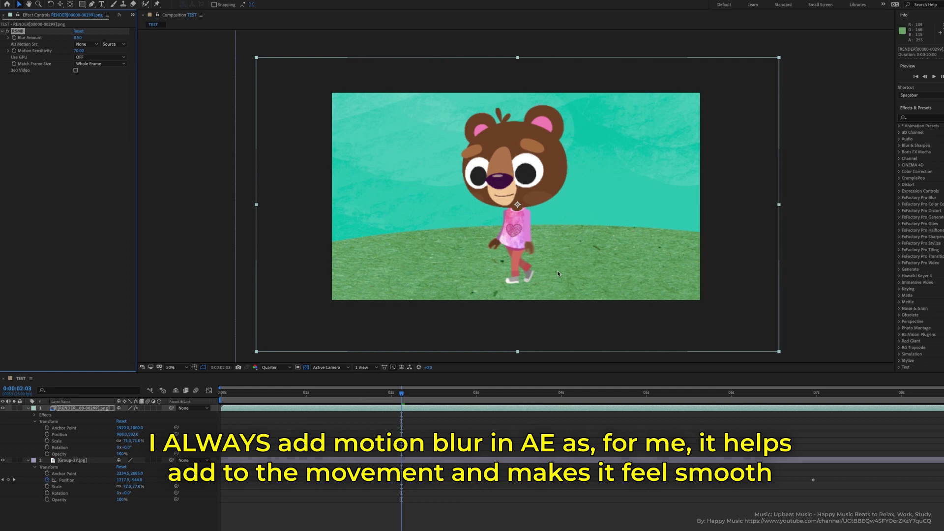
pyautogui.click(279, 425)
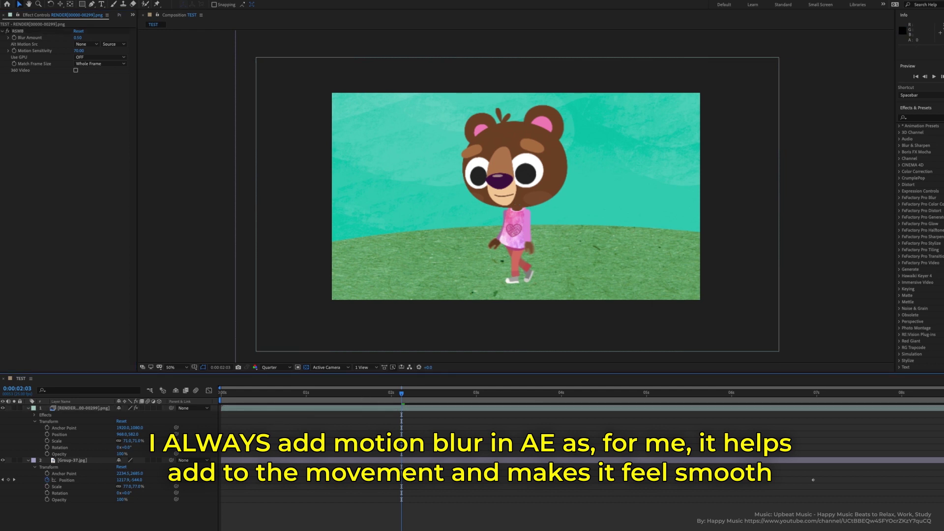
pyautogui.hotkey('ctrl', 'm')
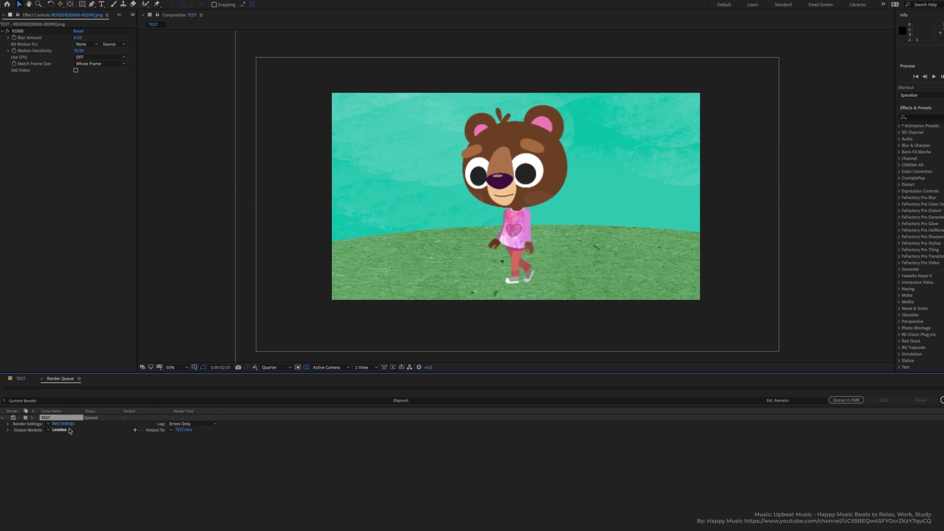
# - Set the TEST output module to QuickTime with a chosen video codec
pyautogui.click(69, 430)
pyautogui.click(277, 197)
pyautogui.click(262, 215)
pyautogui.click(339, 470)
pyautogui.click(656, 453)
# - Output to TEST.mov in the Cartoon Animator 4 Video folder and start the render
pyautogui.click(184, 430)
pyautogui.click(475, 131)
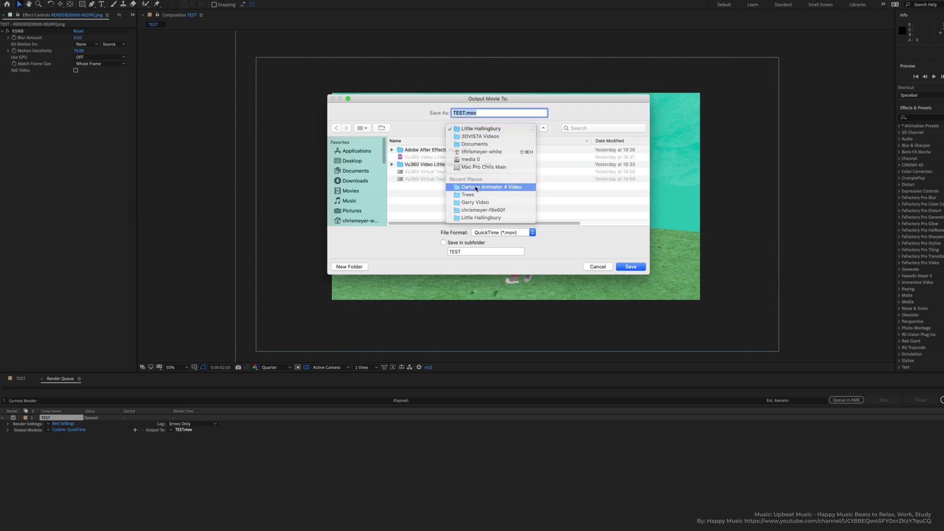
pyautogui.click(476, 188)
pyautogui.click(638, 267)
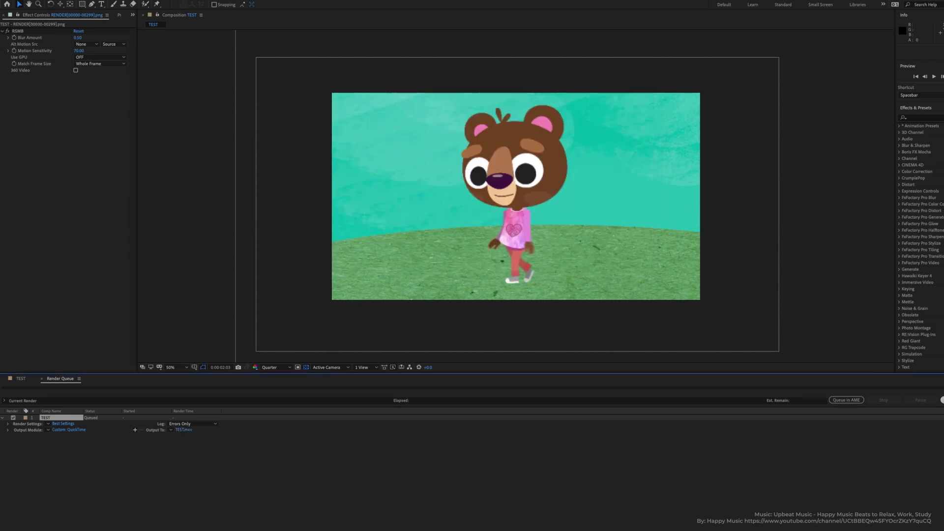
pyautogui.click(940, 399)
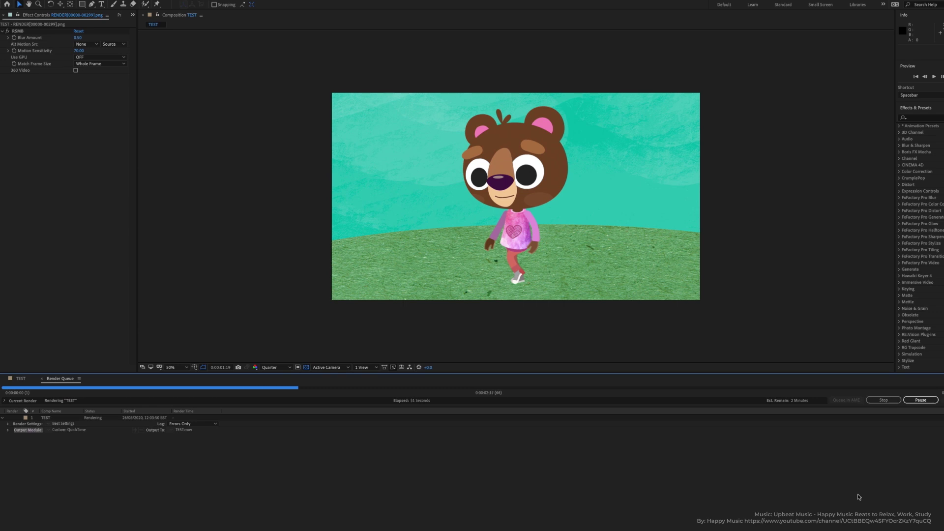